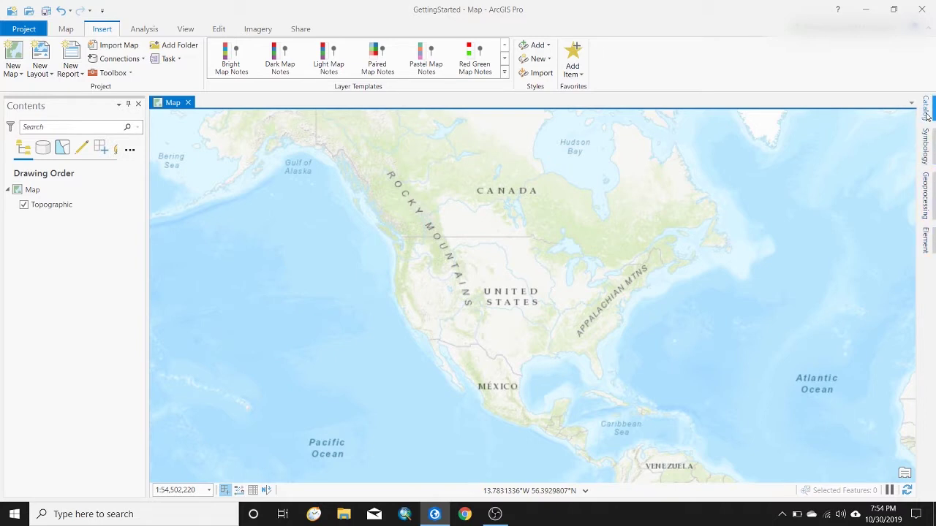
Switch to the Map tab to show the Clipboard, Navigate, Layer and Selection tools
mouse_move(933, 192)
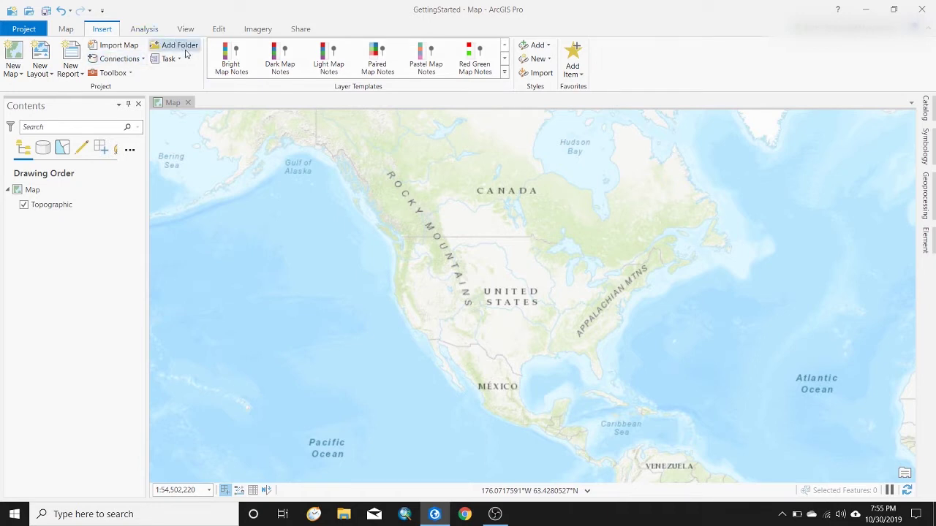
left_click(67, 32)
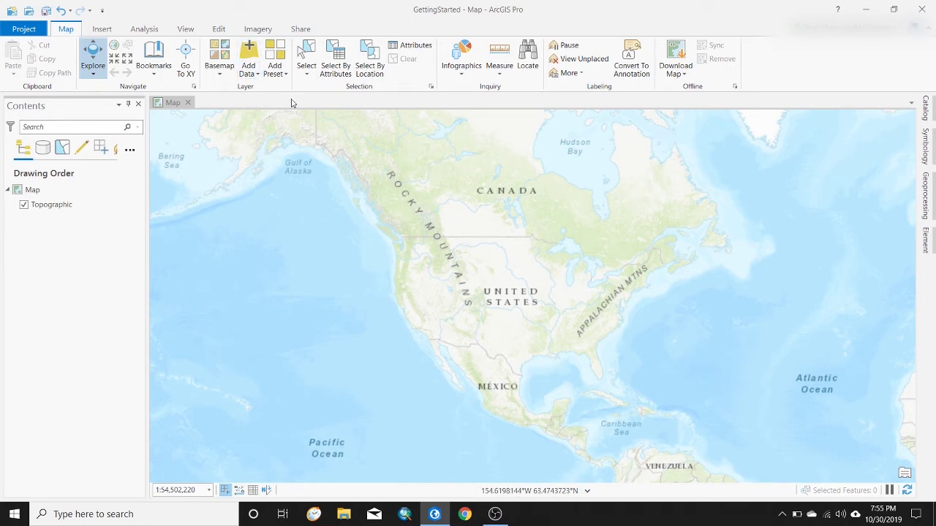
Cancel the Add Data dialog and open the Catalog pane's project folders instead
left_click(256, 76)
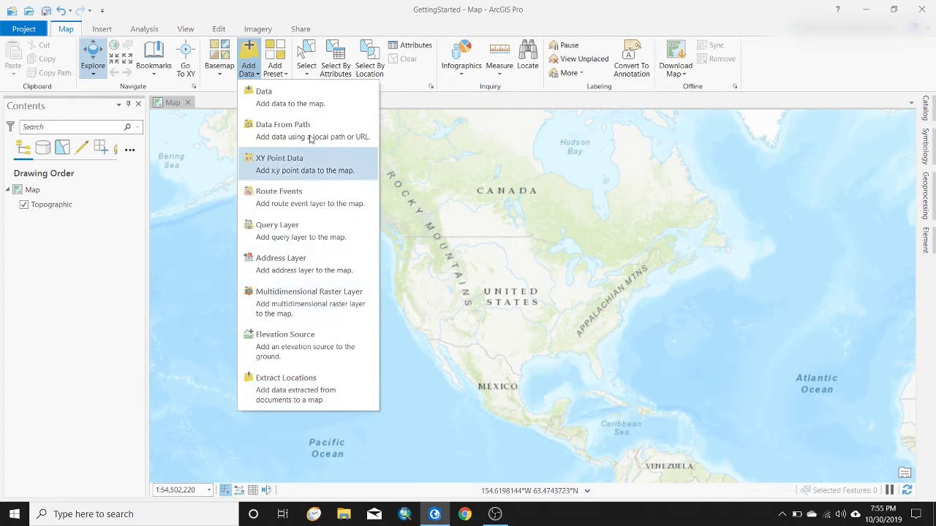
left_click(299, 97)
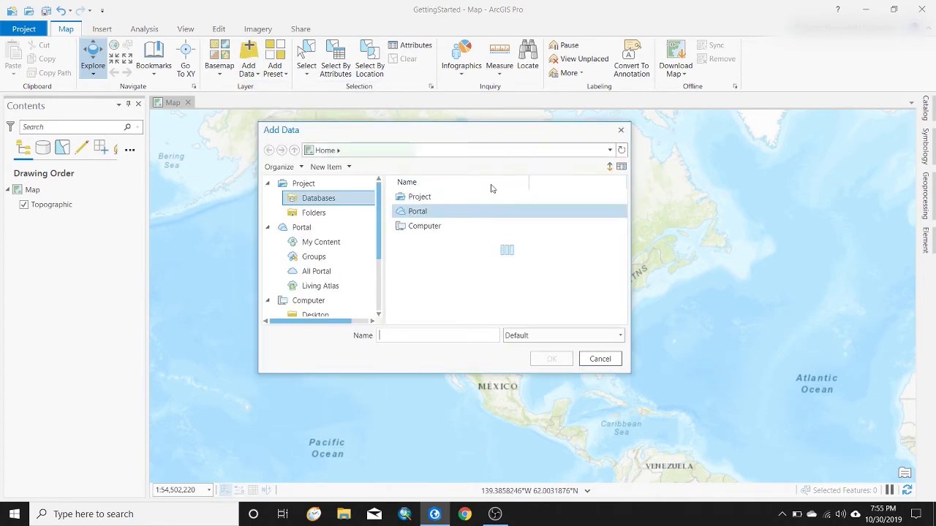
left_click(621, 132)
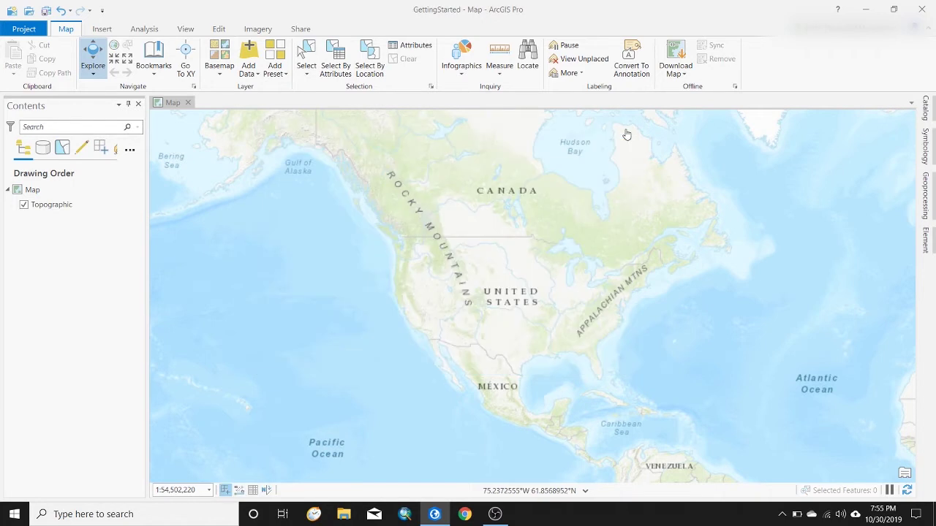
left_click(925, 117)
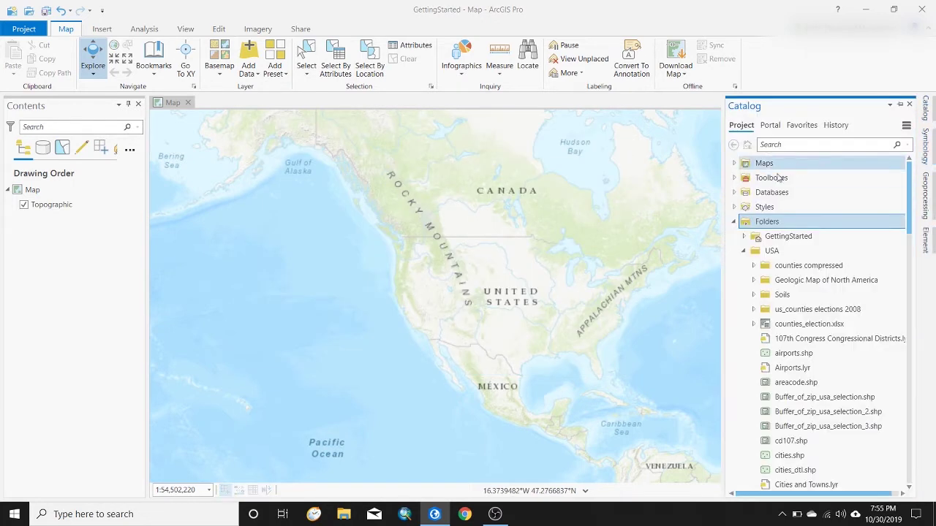
right_click(771, 222)
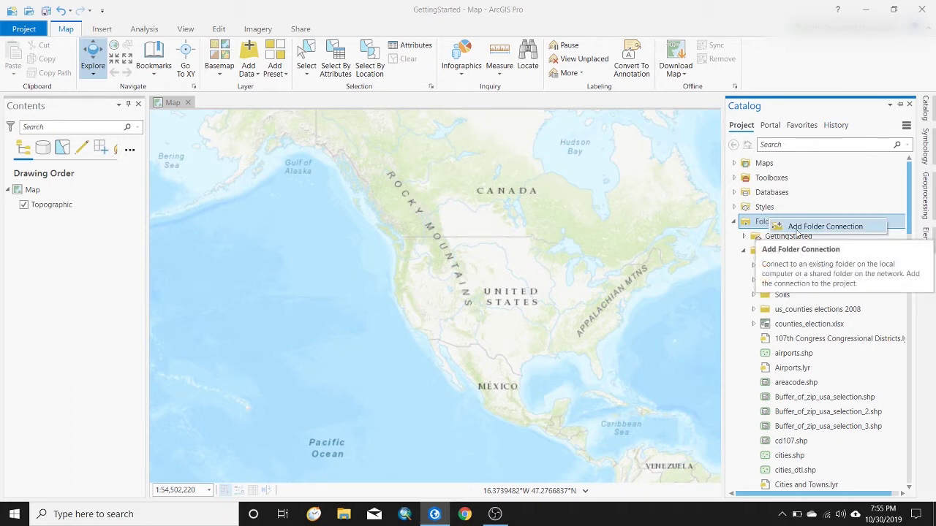
left_click(739, 287)
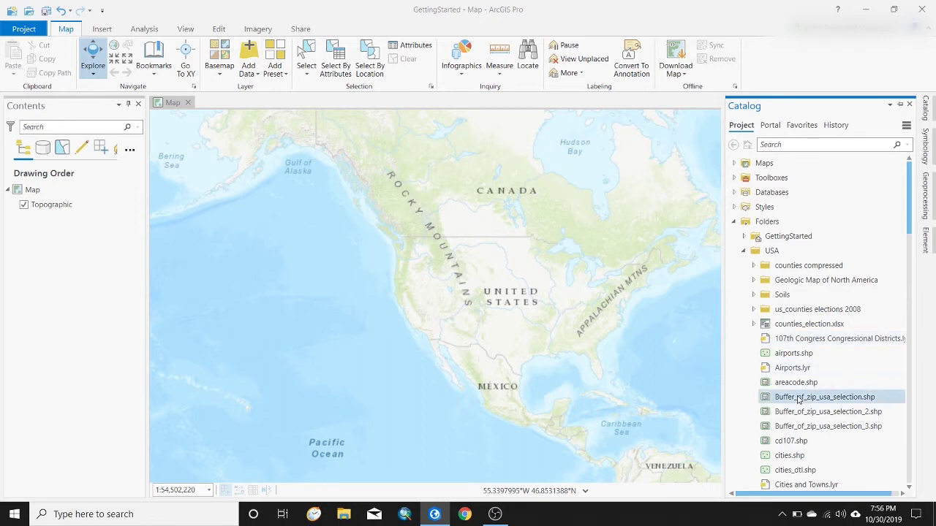
Add counties.shp from the USA folder to the map as a counties layer
scroll(798, 399, "down", 1)
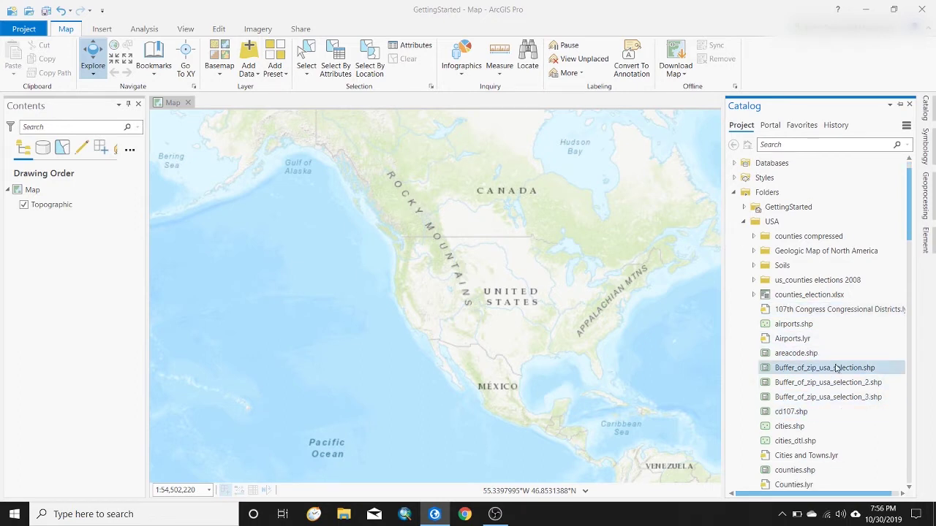
scroll(835, 368, "down", 1)
mouse_move(835, 368)
scroll(833, 362, "down", 2)
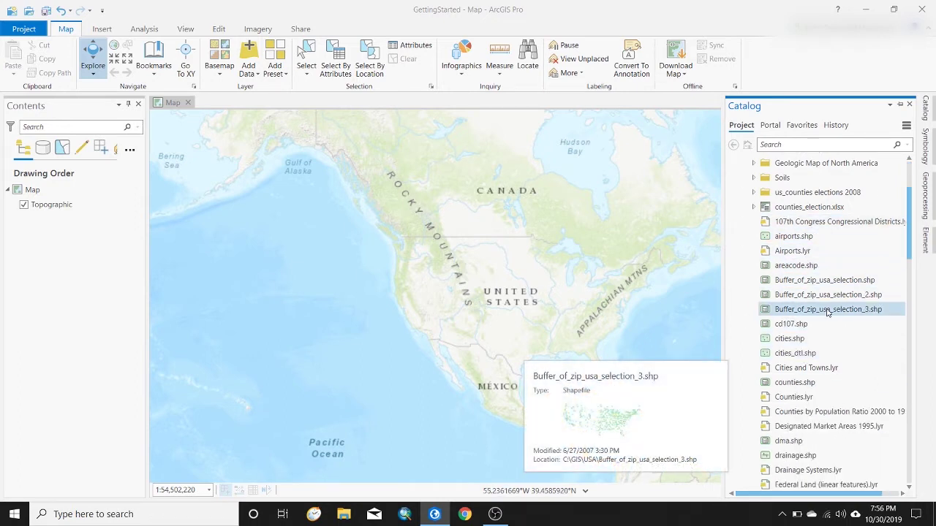
scroll(826, 318, "down", 2)
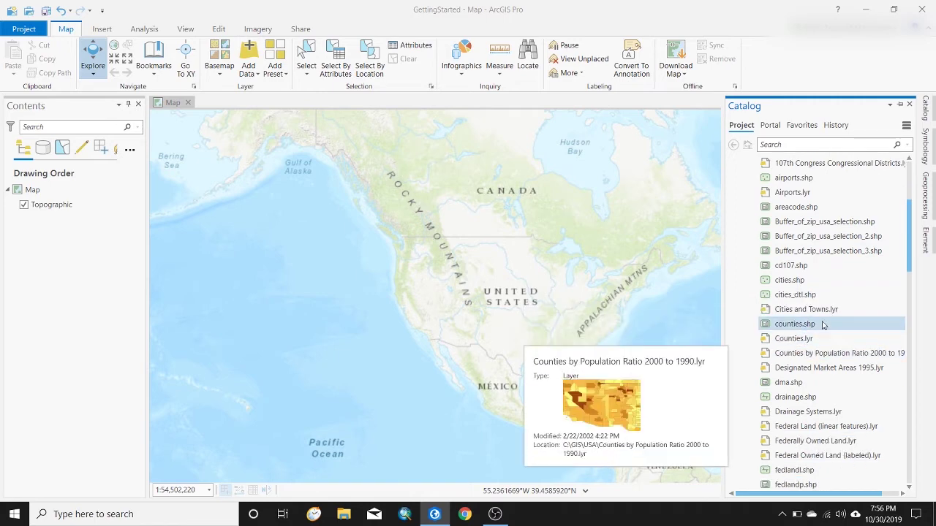
left_click(823, 325)
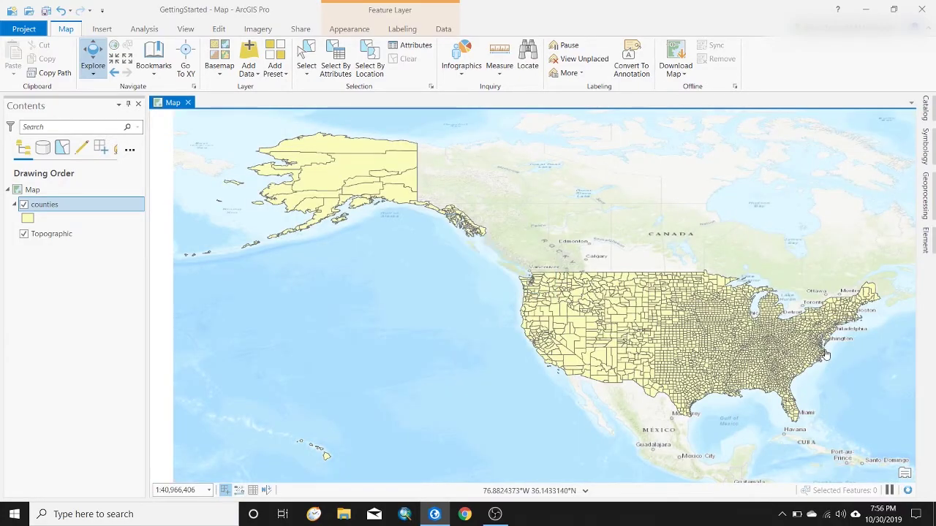
scroll(857, 335, "up", 3)
scroll(510, 429, "down", 3)
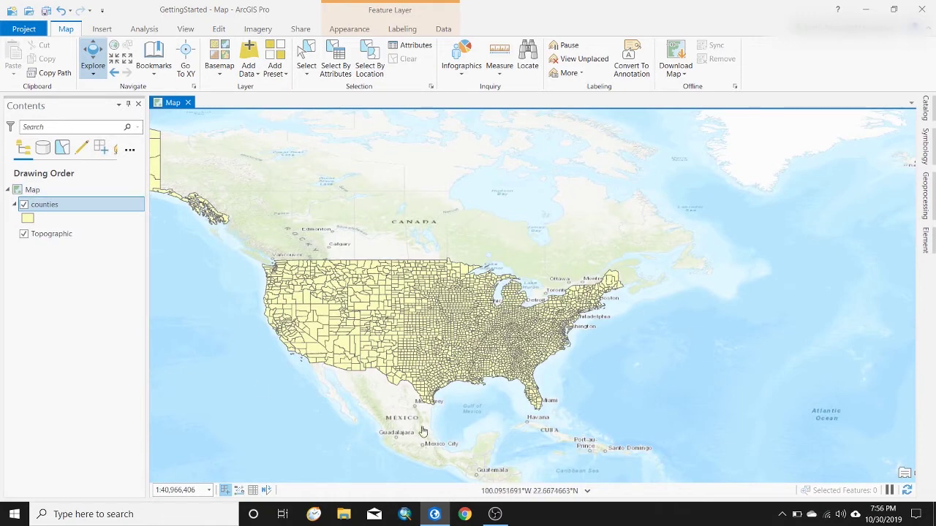
scroll(439, 424, "up", 1)
Open the map's Properties at the Coordinate Systems page
right_click(32, 189)
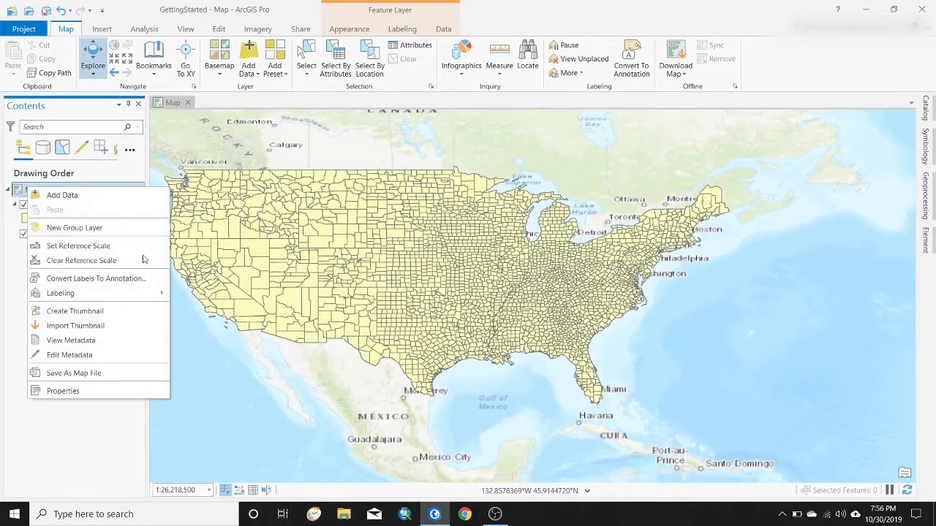
left_click(63, 391)
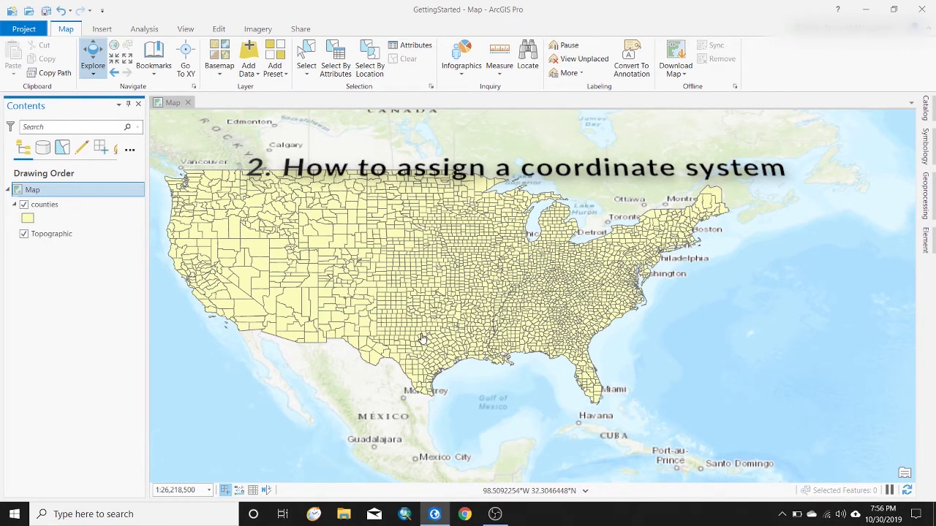
right_click(40, 190)
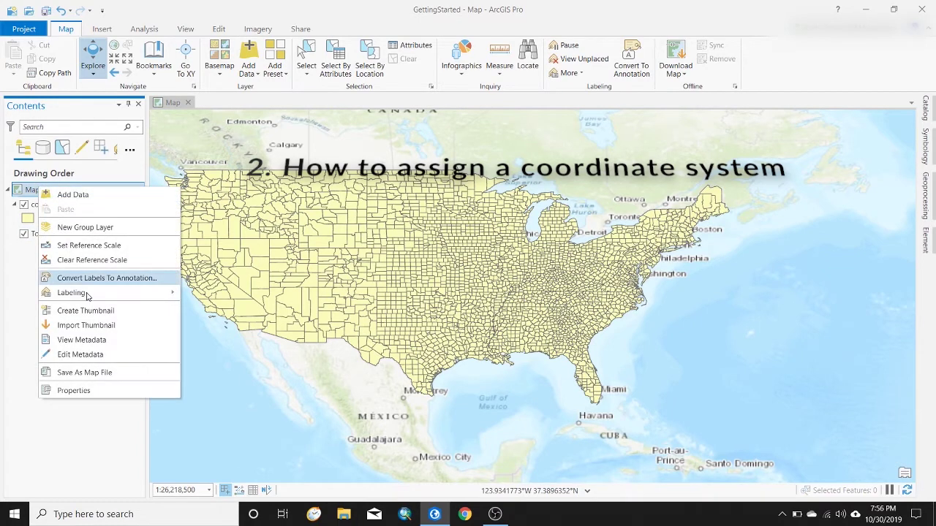
left_click(74, 391)
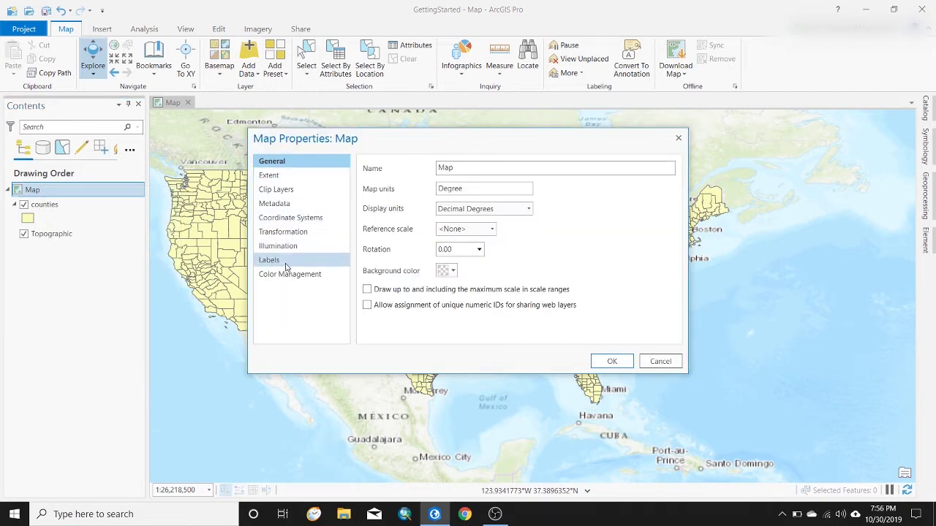
left_click(303, 219)
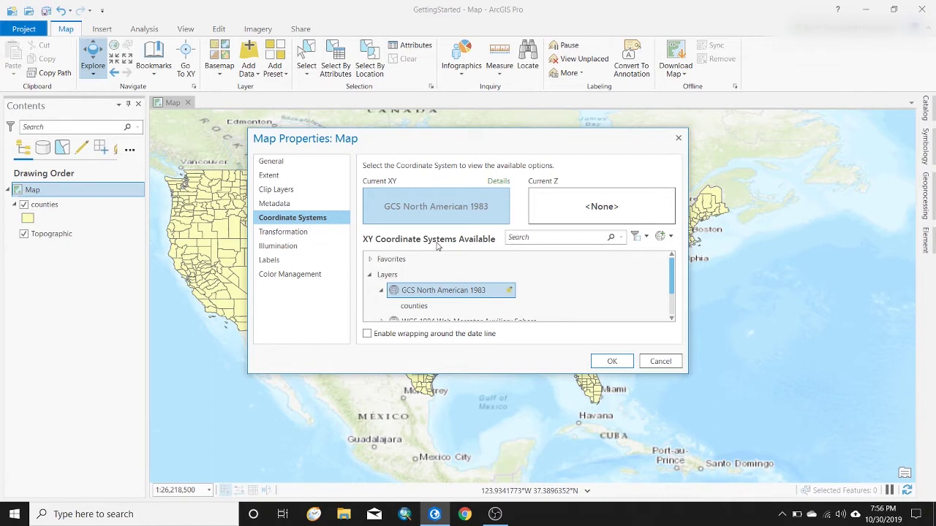
scroll(428, 292, "down", 1)
scroll(426, 292, "up", 1)
scroll(421, 272, "down", 1)
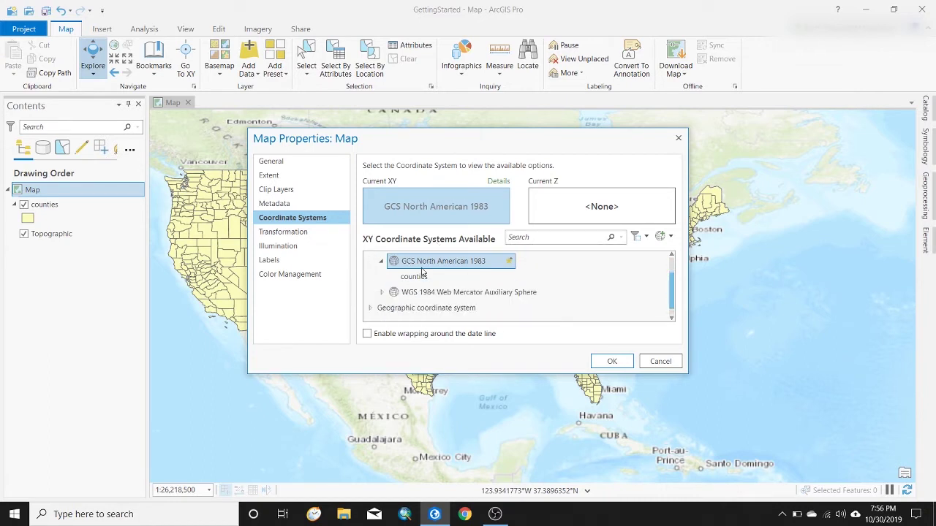
Expand Projected Coordinate Systems and then State Systems in the coordinate system list
left_click(370, 309)
left_click(370, 260)
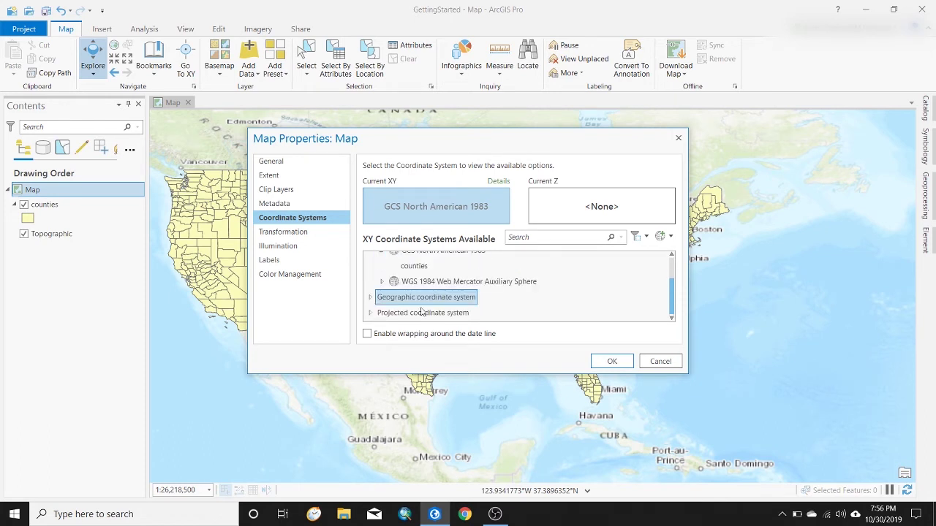
left_click(370, 315)
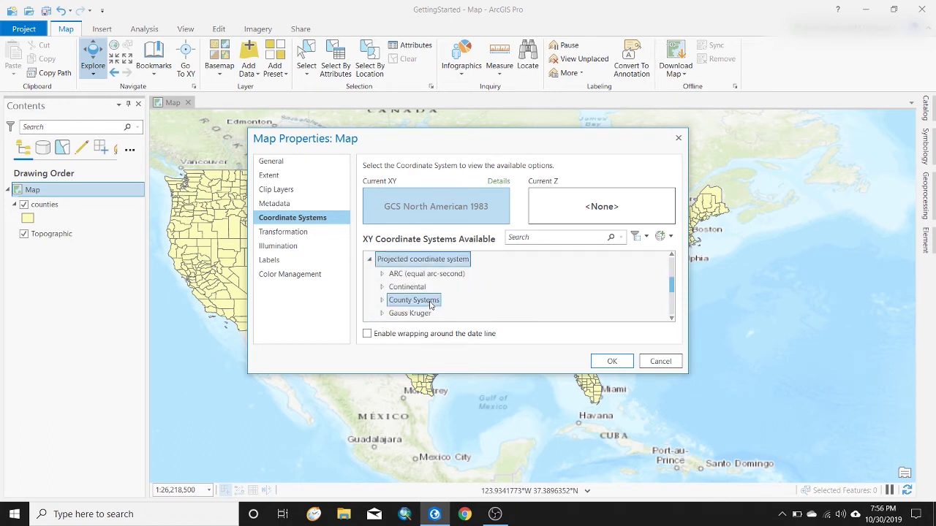
scroll(429, 305, "down", 3)
scroll(388, 287, "up", 5)
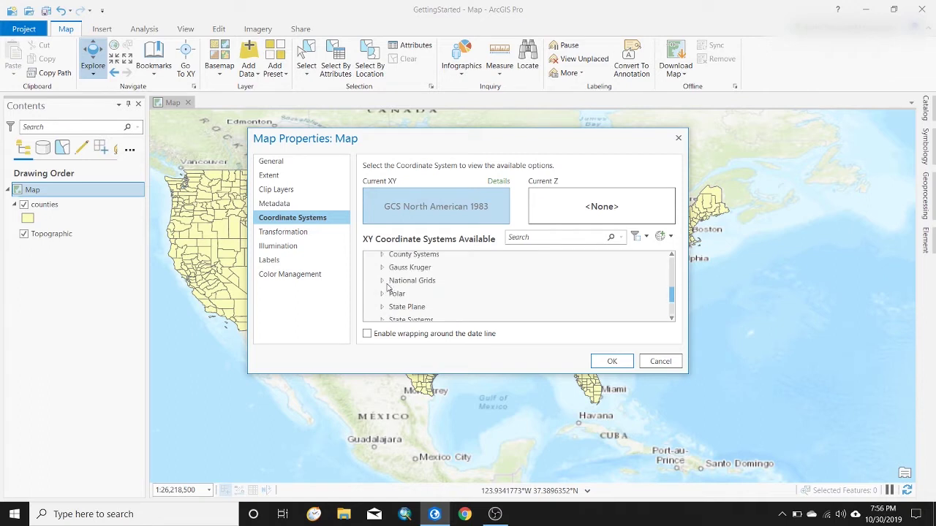
scroll(388, 288, "down", 5)
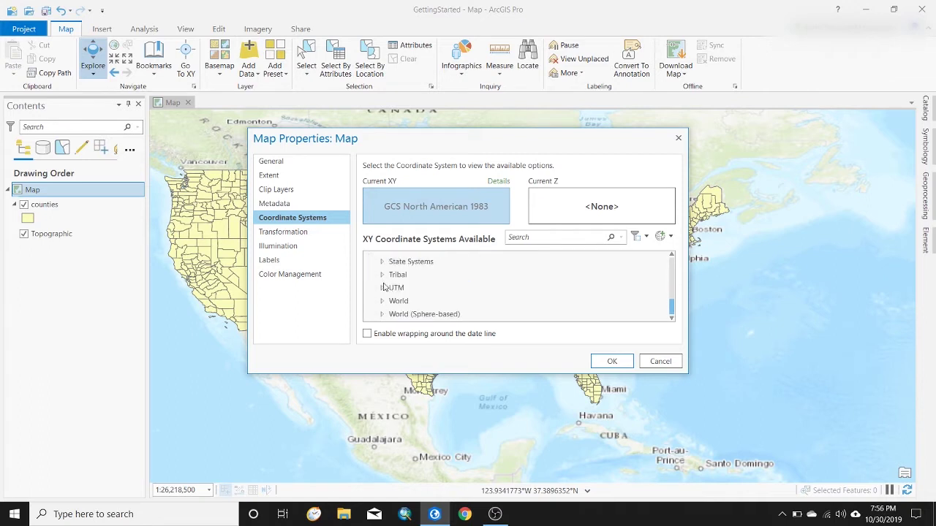
scroll(383, 288, "up", 1)
left_click(382, 291)
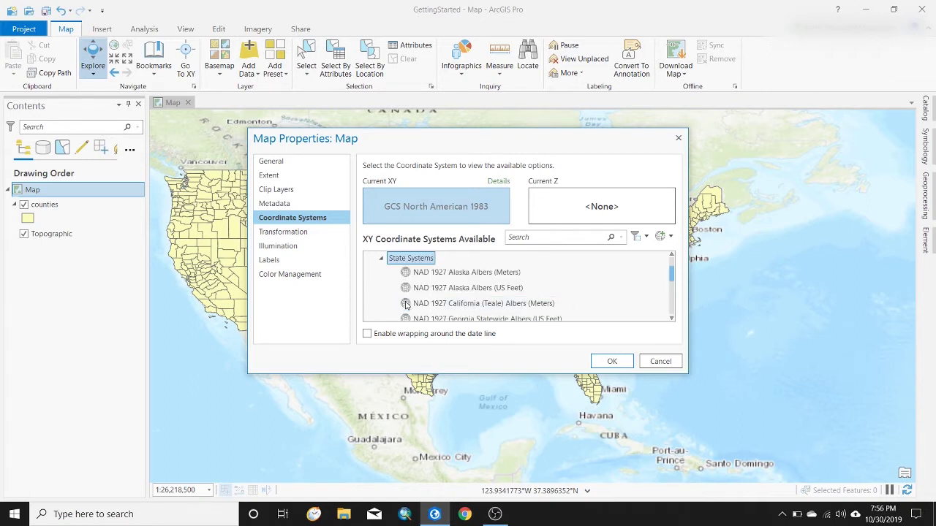
scroll(408, 301, "down", 2)
scroll(407, 301, "up", 2)
scroll(410, 301, "down", 1)
scroll(410, 301, "up", 2)
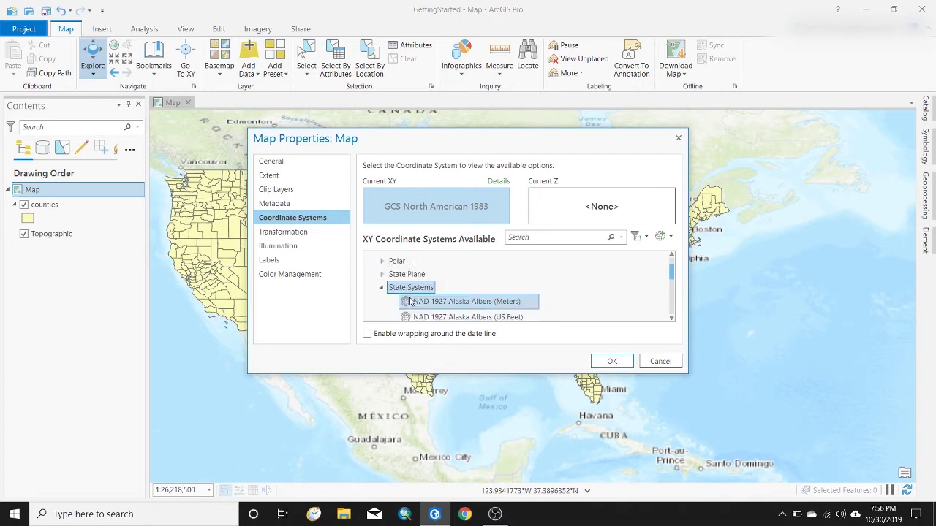
scroll(410, 301, "down", 8)
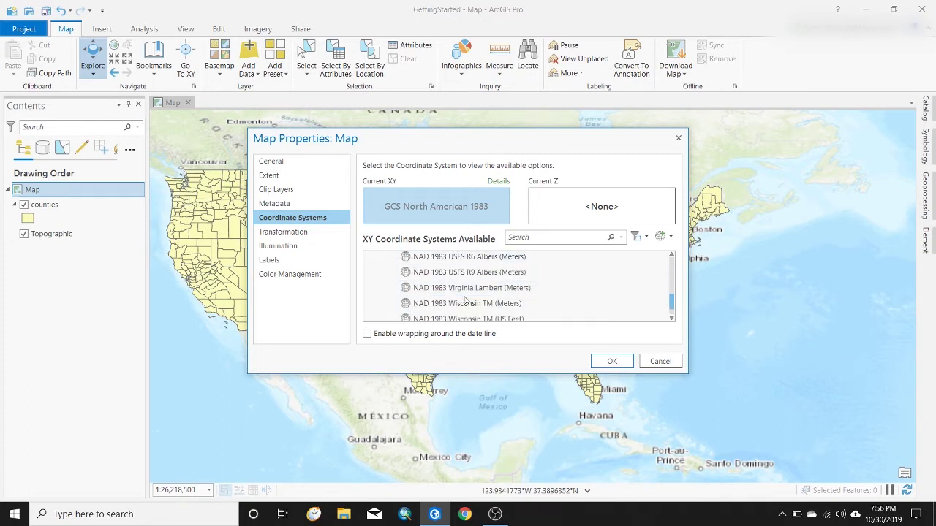
scroll(465, 300, "down", 3)
scroll(465, 300, "up", 2)
scroll(409, 310, "down", 1)
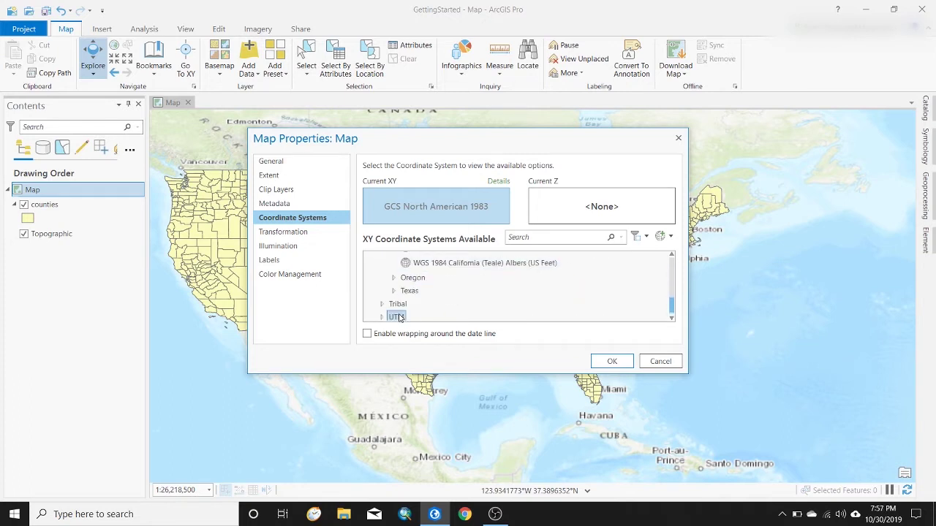
scroll(399, 310, "down", 1)
Choose NAD 1983 Texas Centric Mapping System Lambert under Texas and apply it
left_click(394, 263)
scroll(471, 305, "down", 2)
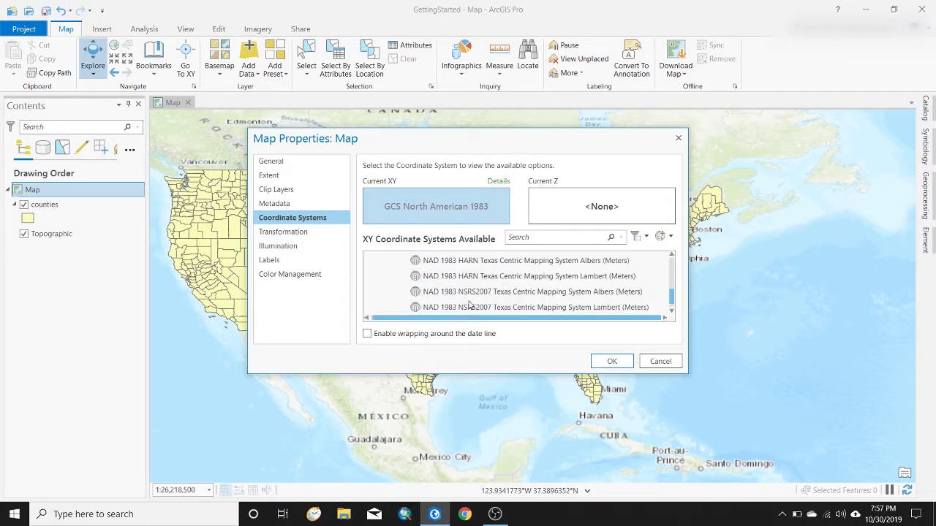
scroll(530, 285, "down", 1)
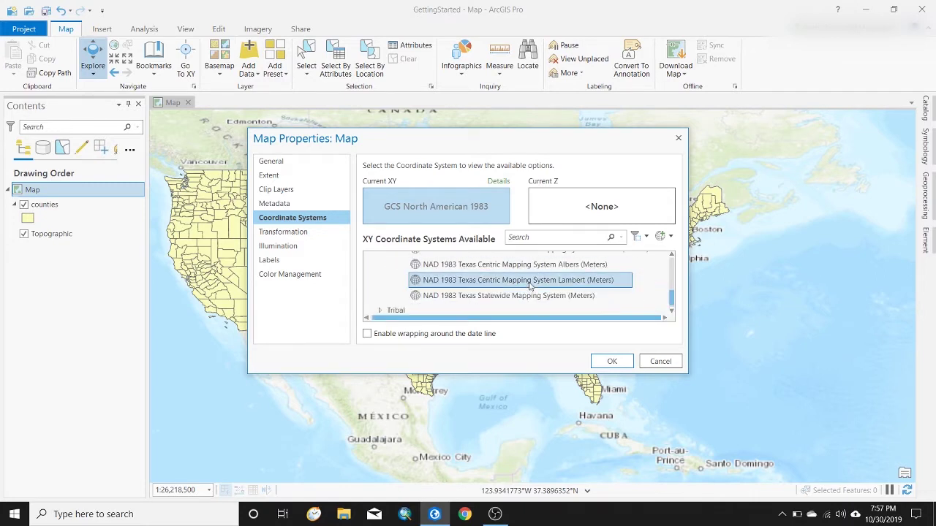
left_click(490, 282)
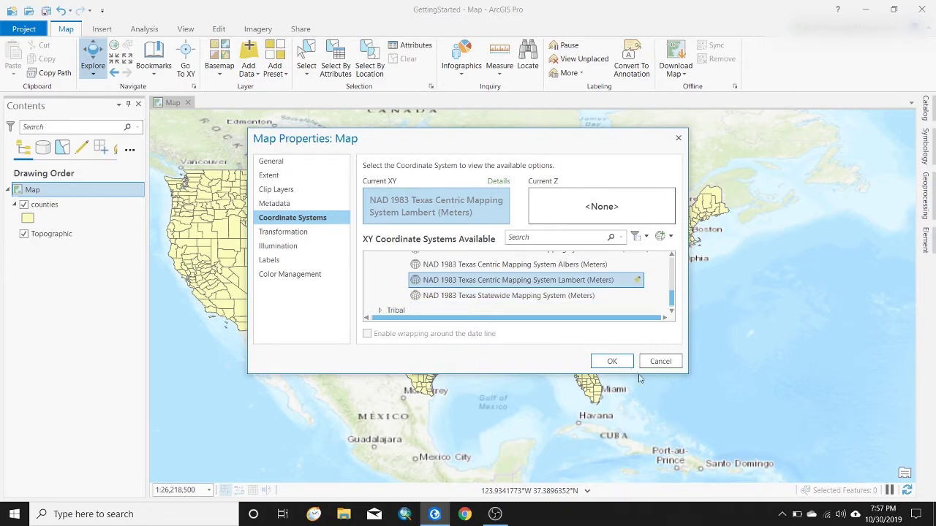
left_click(613, 361)
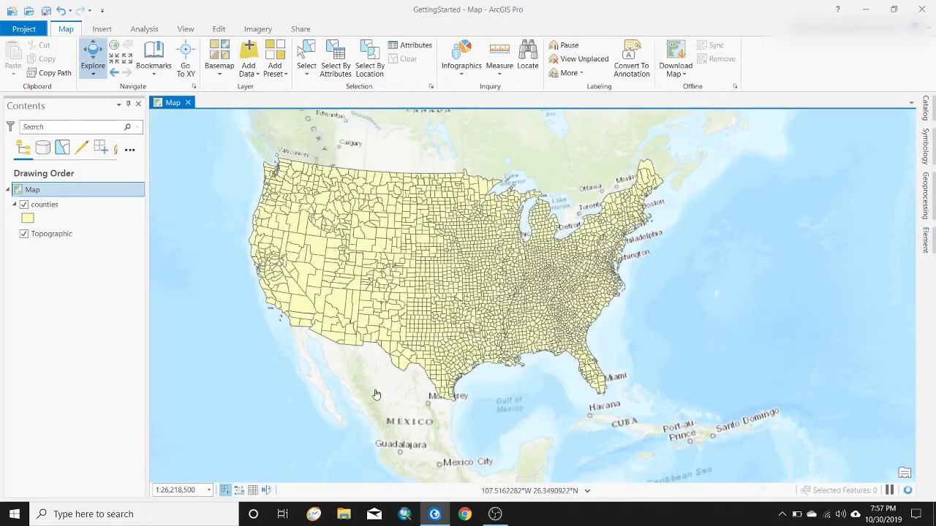
Drag cities.shp from the Catalog's USA folder onto the map, above counties
scroll(434, 365, "up", 4)
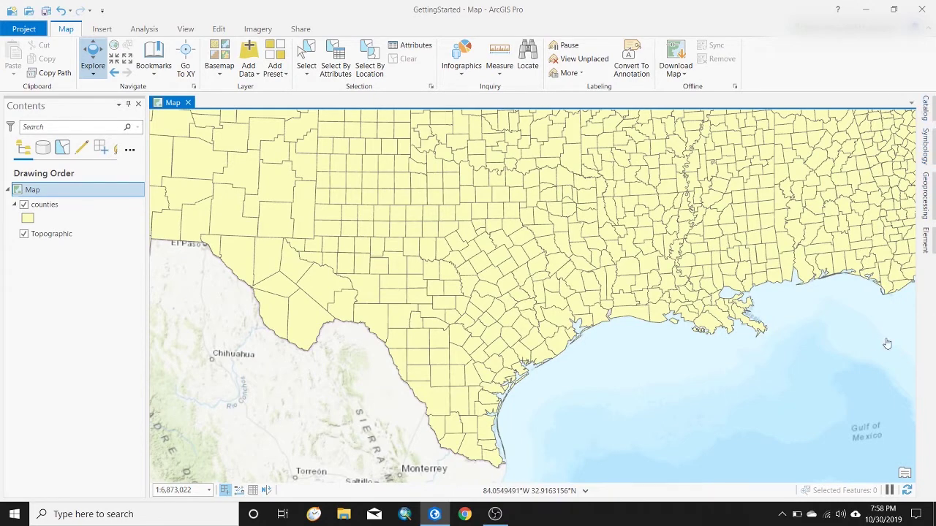
left_click(927, 108)
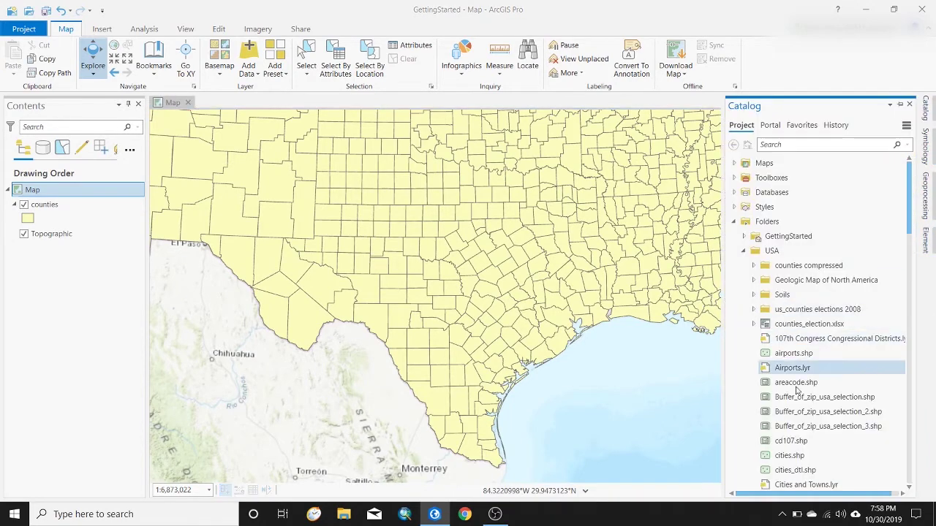
scroll(833, 380, "down", 2)
mouse_move(803, 401)
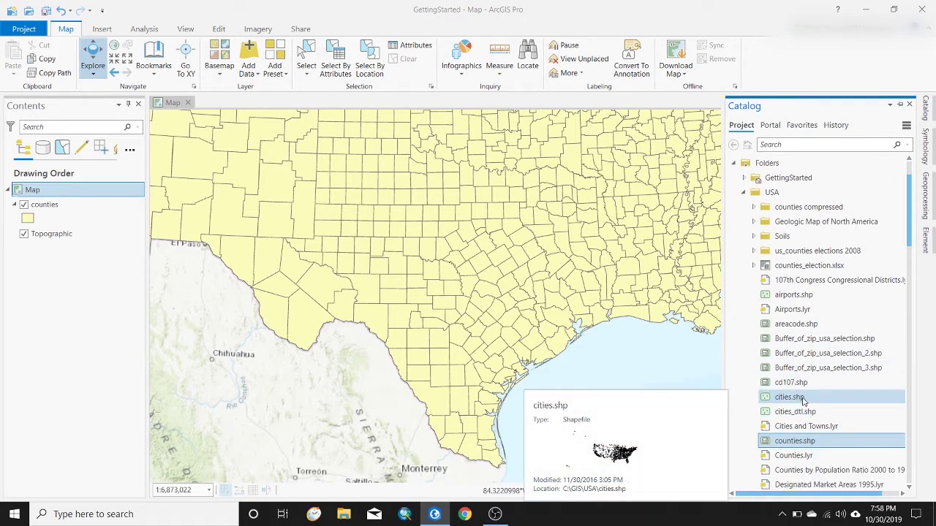
left_click_drag(804, 401, 583, 303)
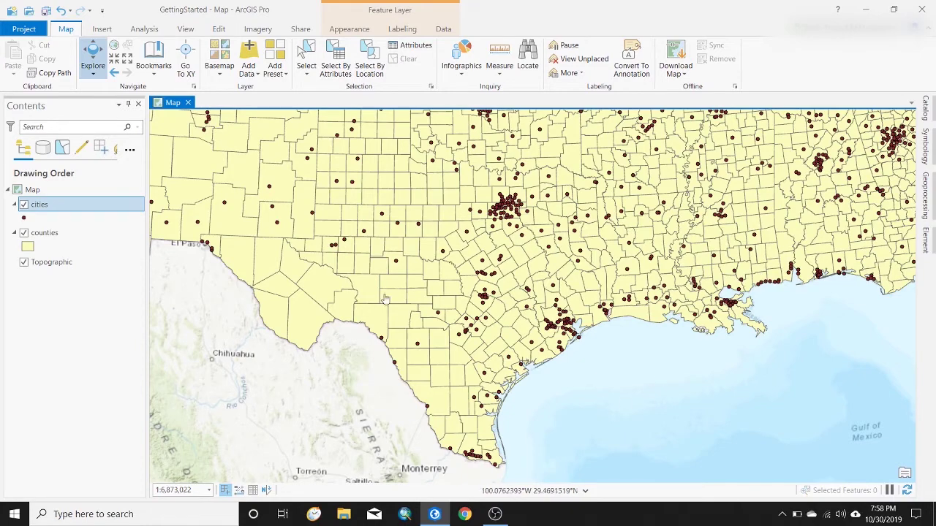
left_click_drag(241, 159, 261, 171)
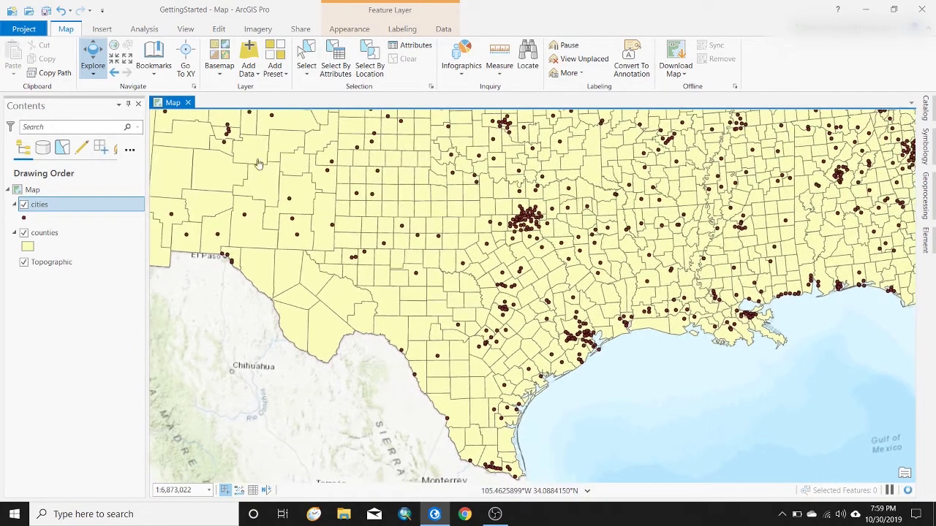
Try the Imagery with Labels basemap, then settle on plain Imagery
left_click(219, 59)
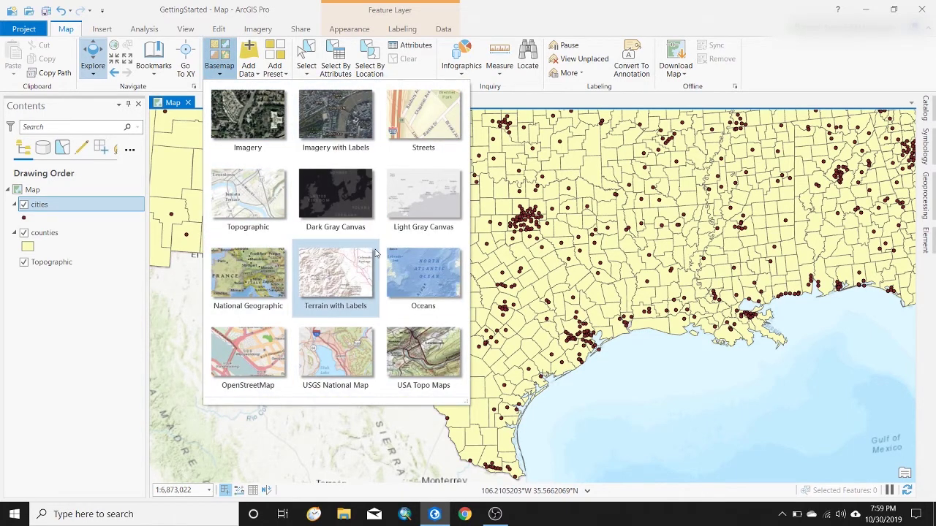
left_click(357, 124)
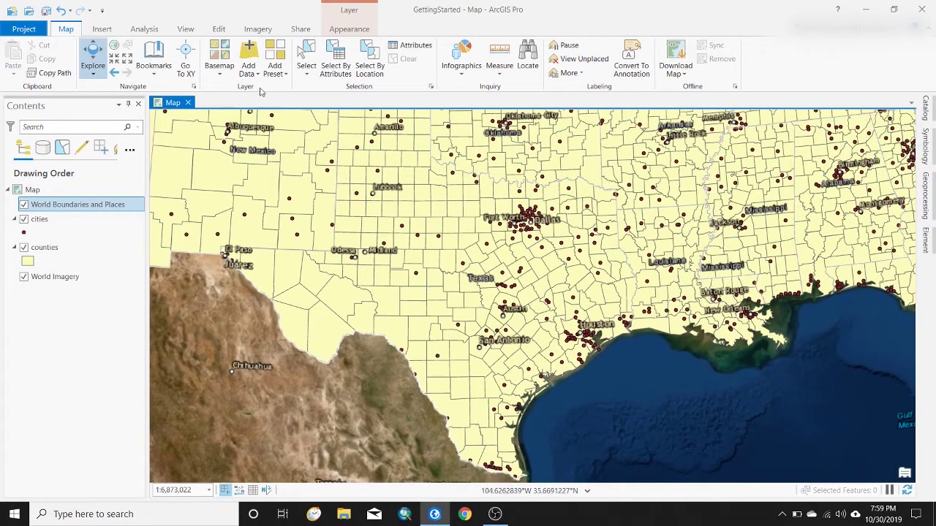
left_click(219, 59)
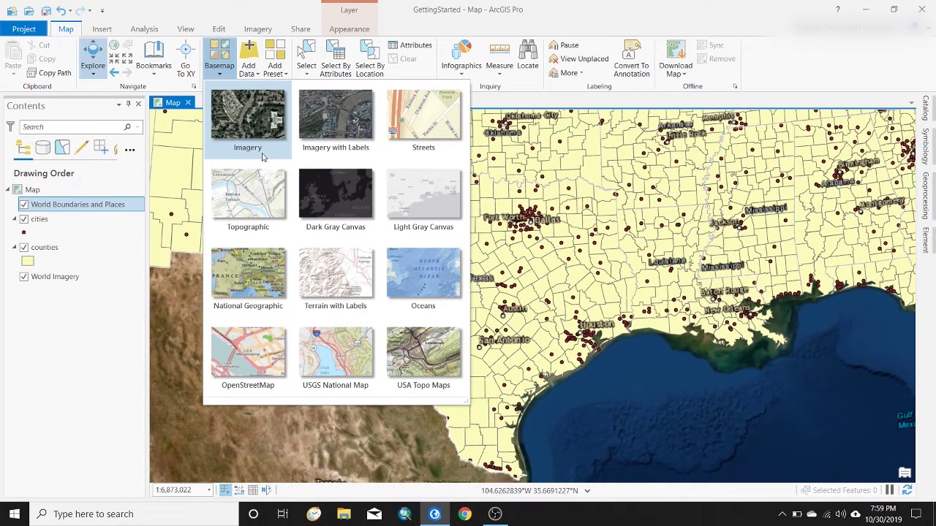
left_click(262, 115)
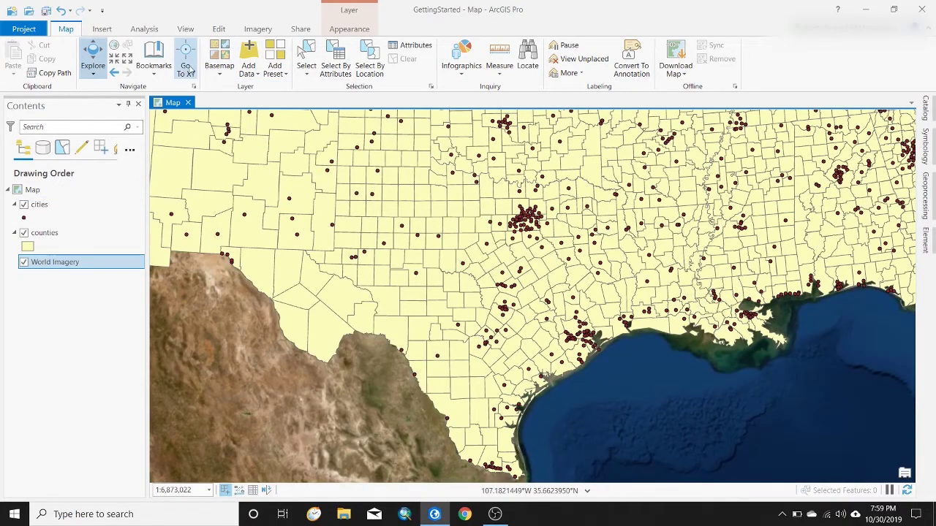
left_click(248, 68)
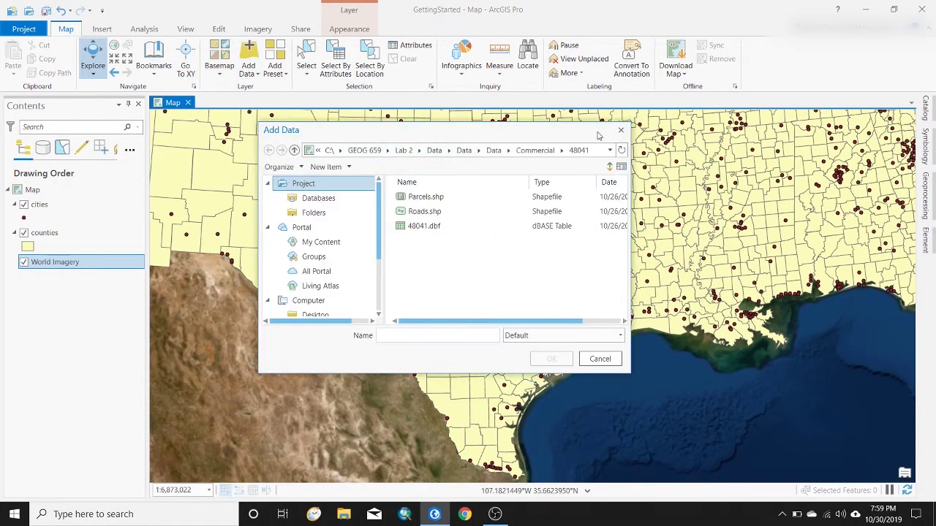
left_click(620, 130)
left_click(249, 74)
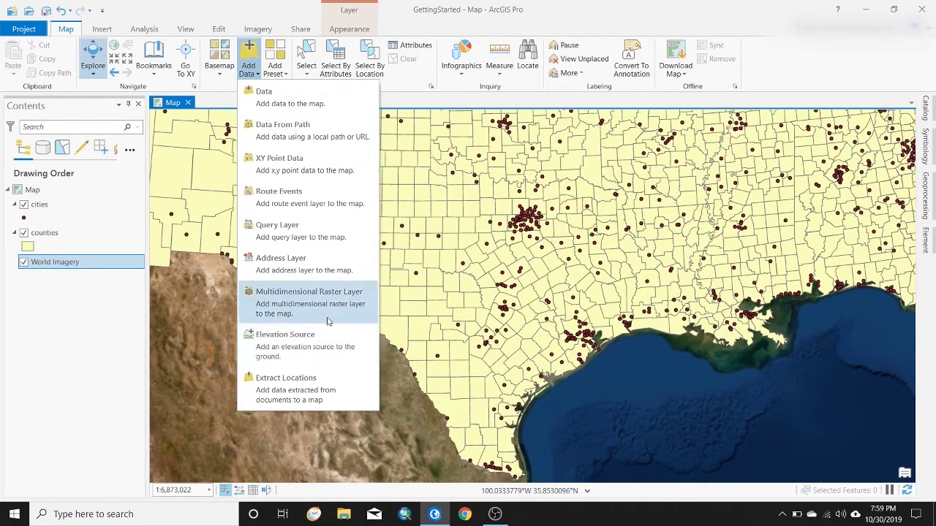
left_click(415, 391)
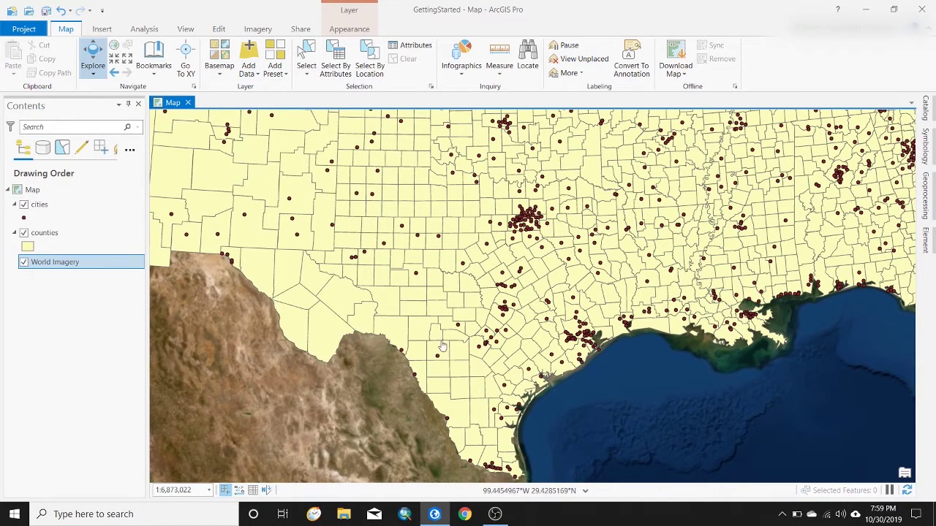
Try the Streets basemap, then switch to Dark Gray Canvas and pan toward northern Texas
left_click(218, 65)
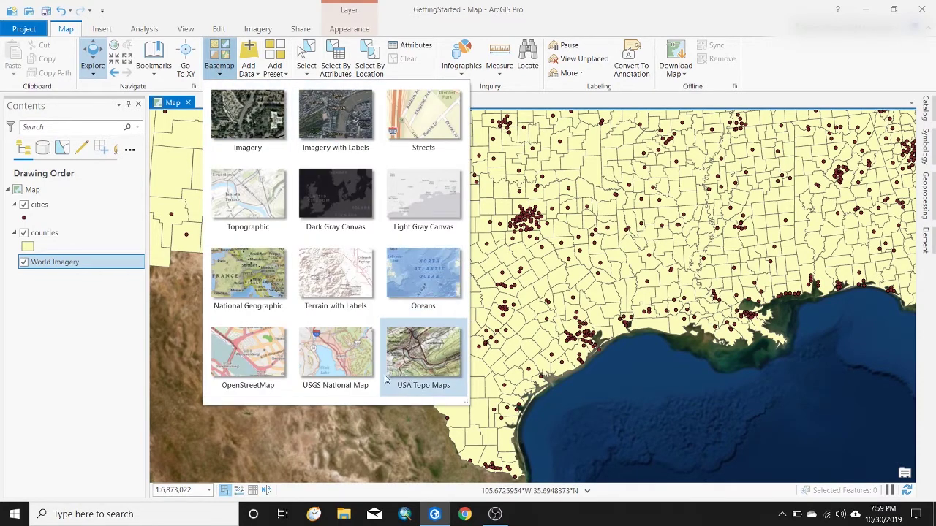
left_click(444, 115)
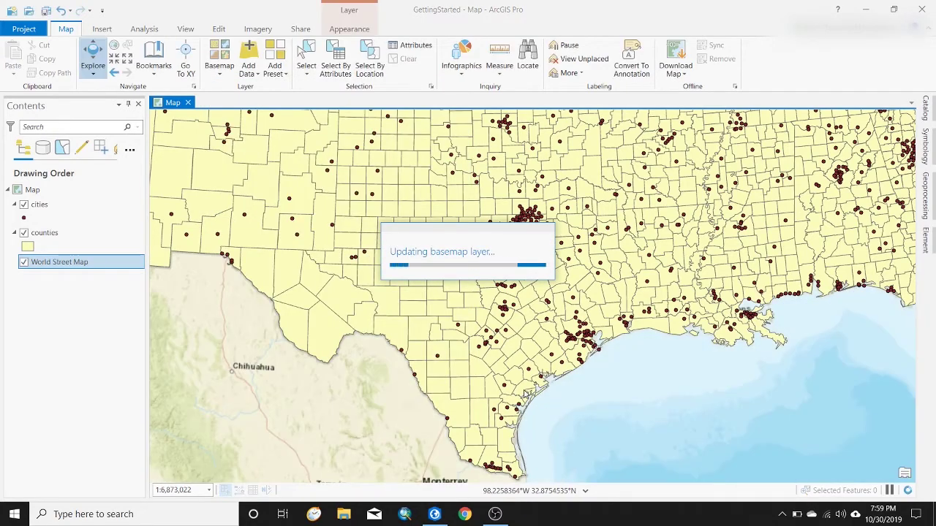
left_click_drag(591, 367, 595, 345)
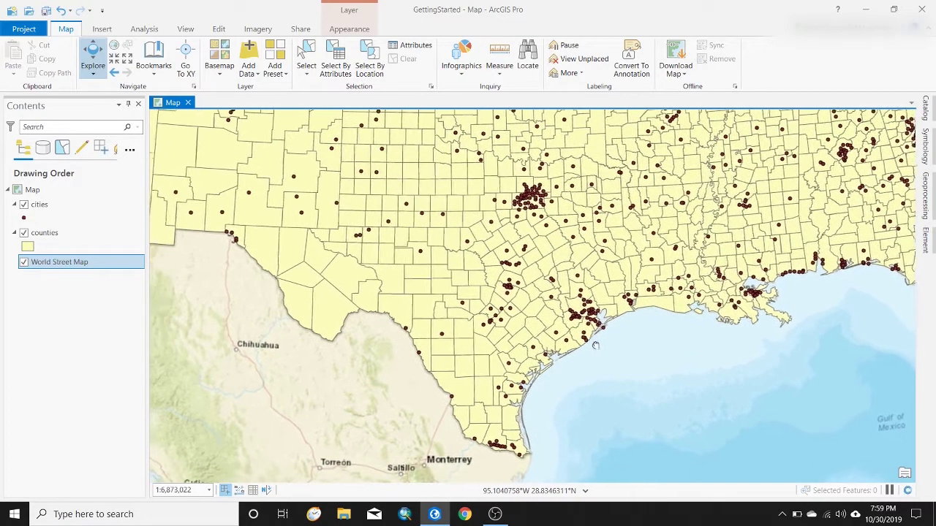
left_click(232, 71)
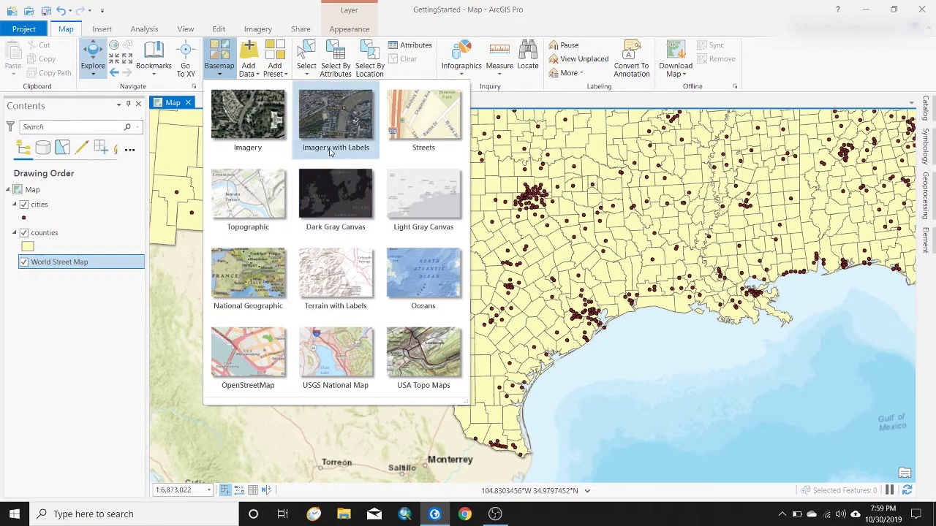
left_click(346, 185)
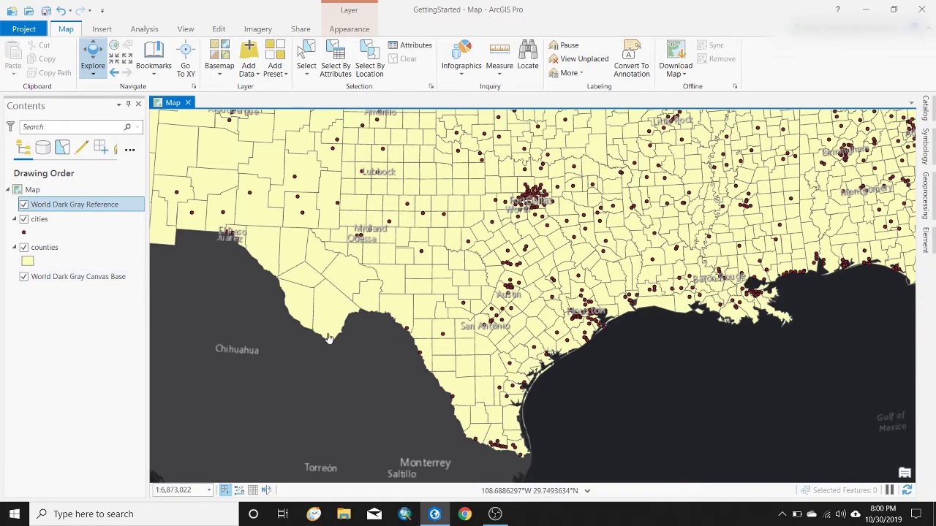
left_click_drag(357, 273, 349, 366)
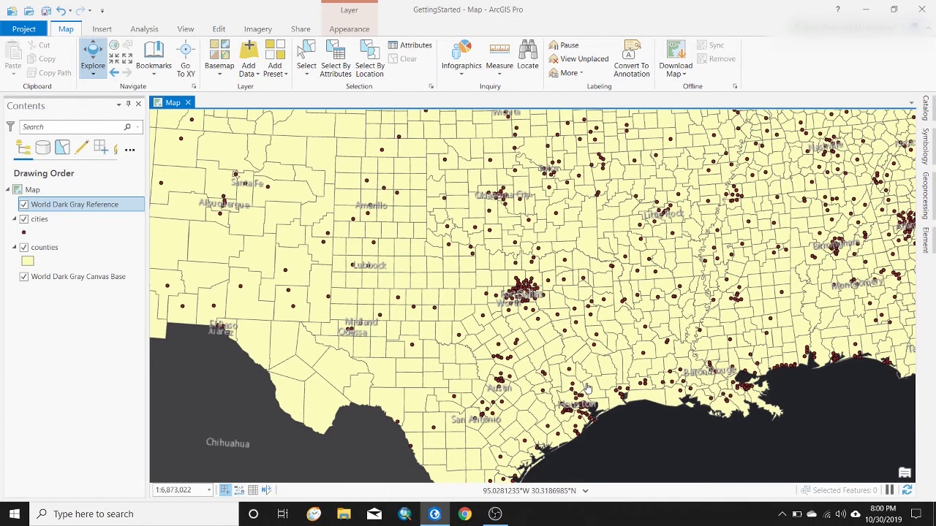
left_click_drag(586, 387, 570, 308)
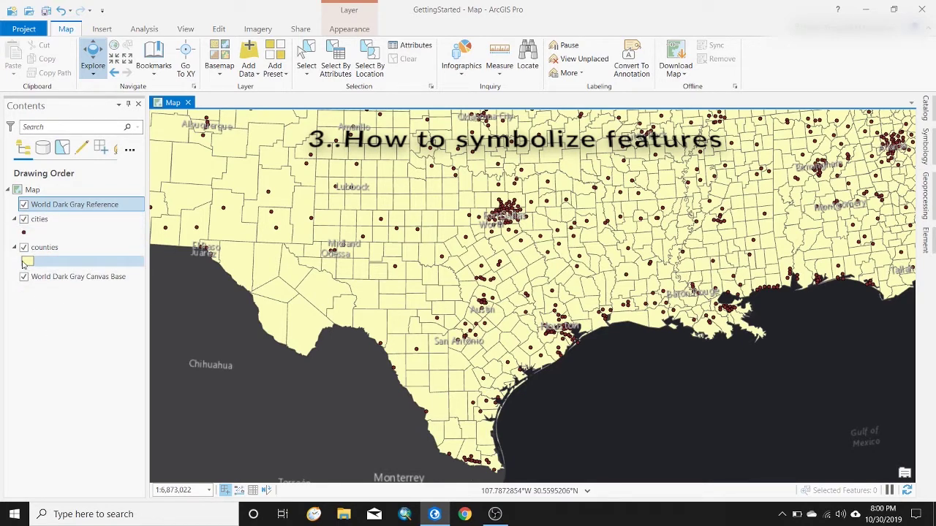
left_click(24, 264)
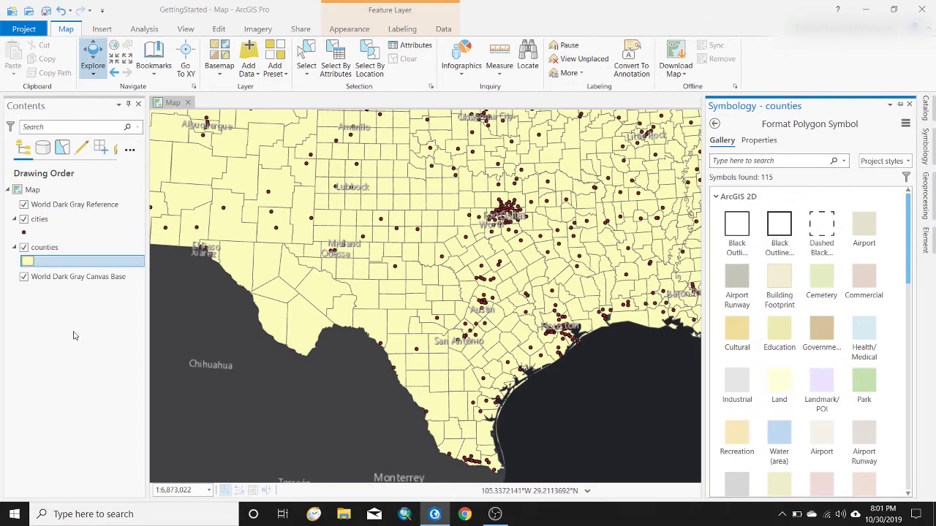
left_click(48, 249)
right_click(49, 251)
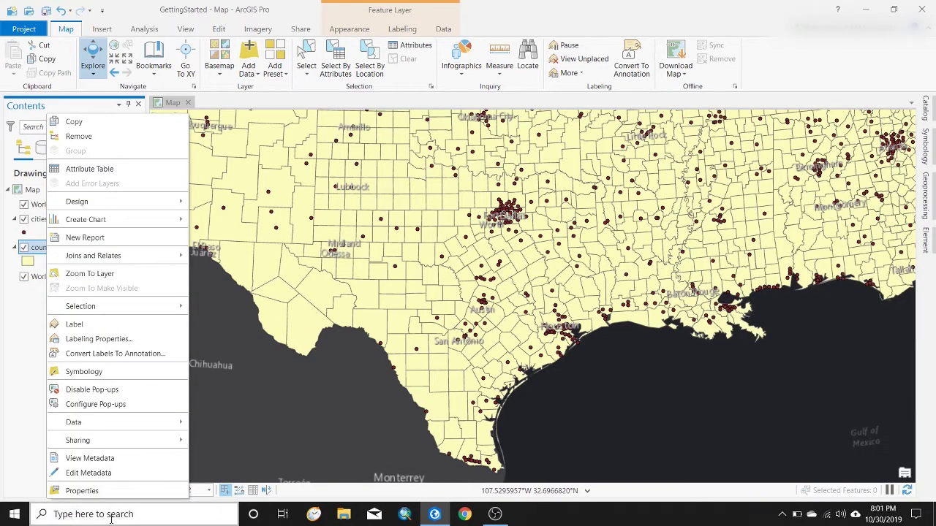
left_click(110, 491)
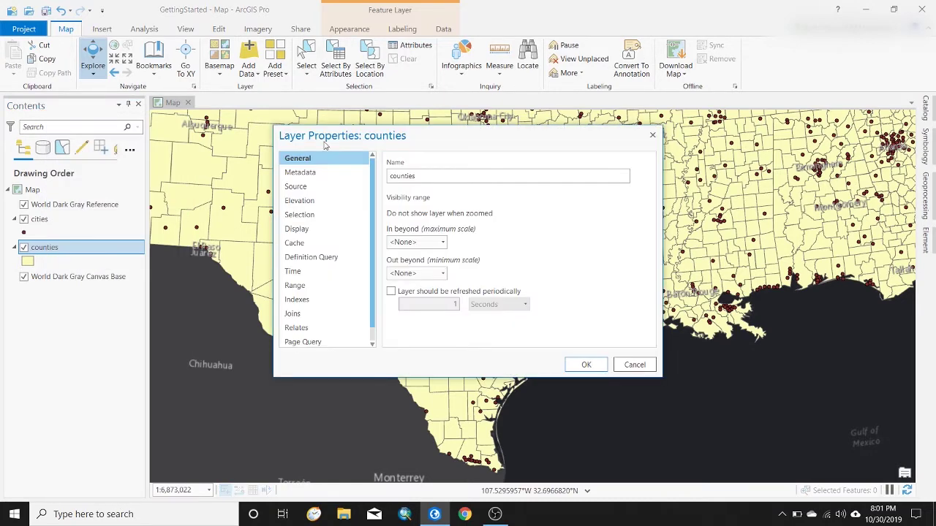
scroll(314, 238, "down", 1)
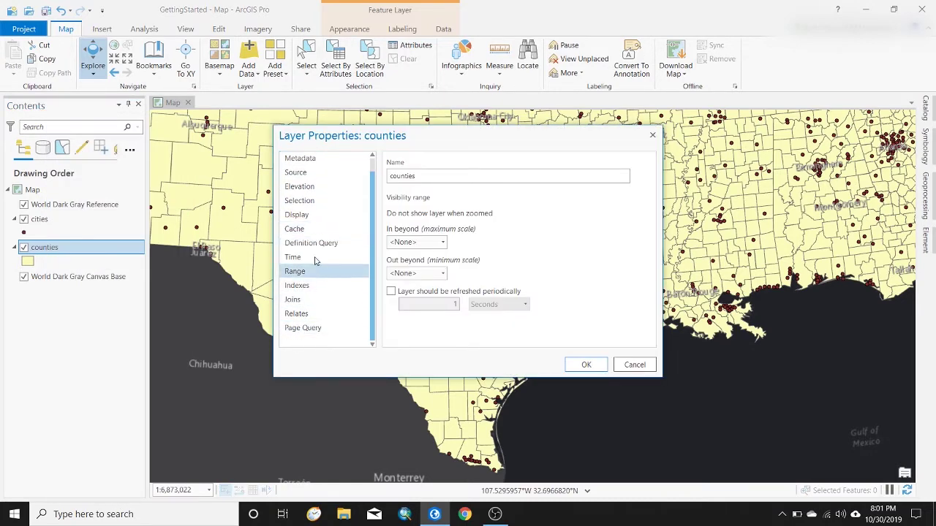
scroll(321, 241, "up", 1)
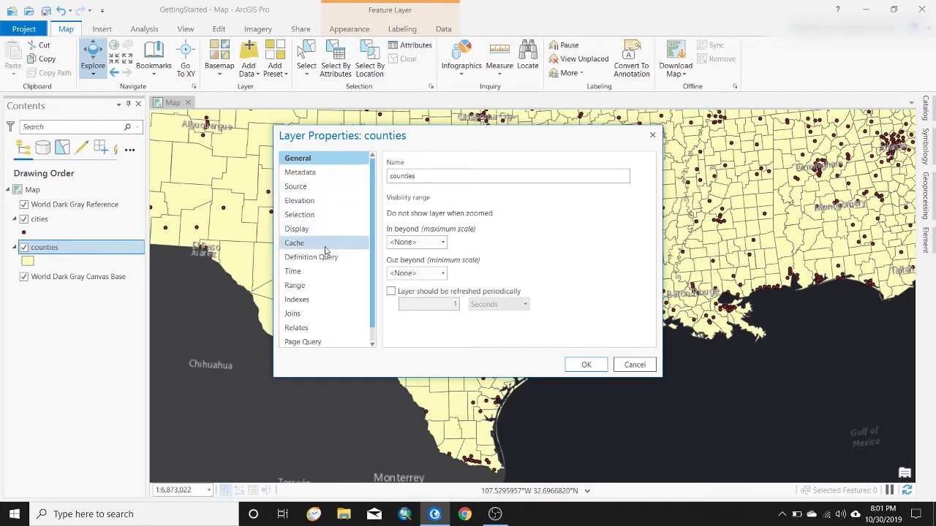
scroll(325, 253, "down", 1)
scroll(313, 220, "up", 1)
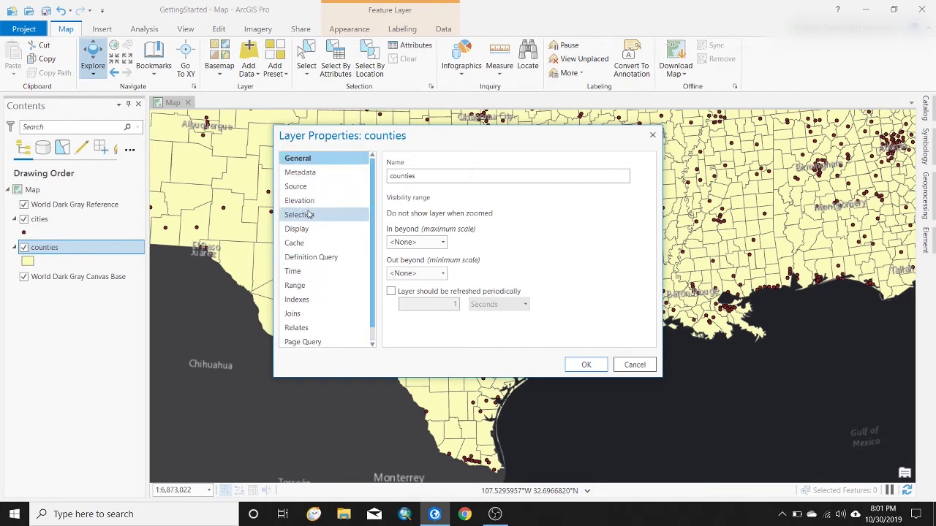
left_click(652, 135)
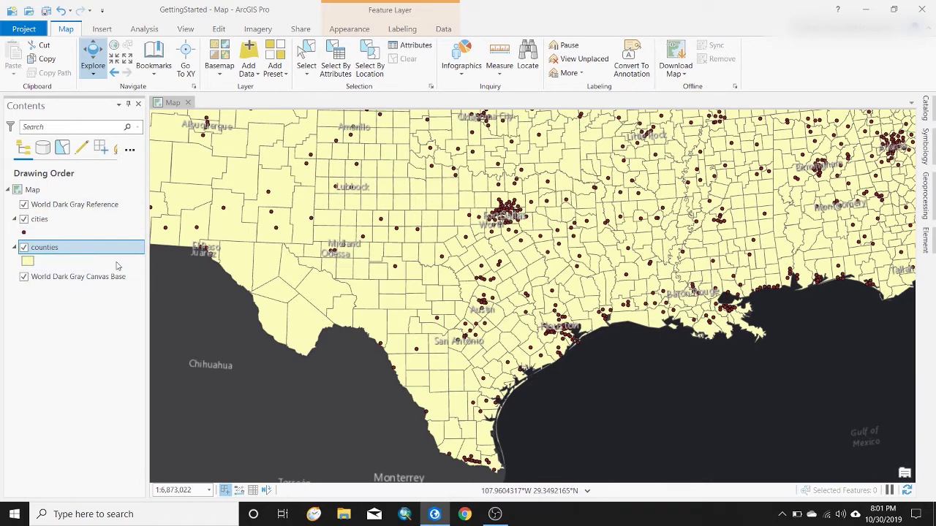
Open the Symbology pane for the counties layer
left_click(350, 29)
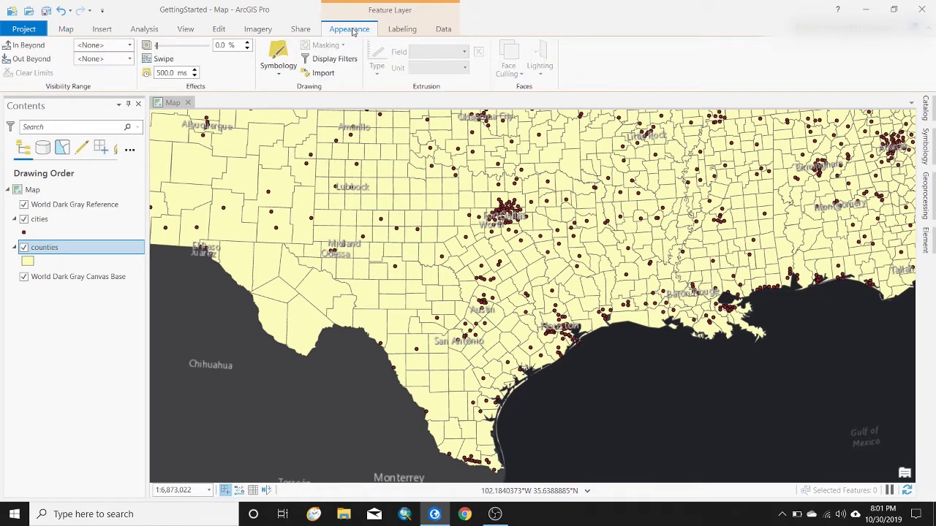
left_click(277, 59)
left_click(278, 60)
left_click(278, 55)
left_click(278, 74)
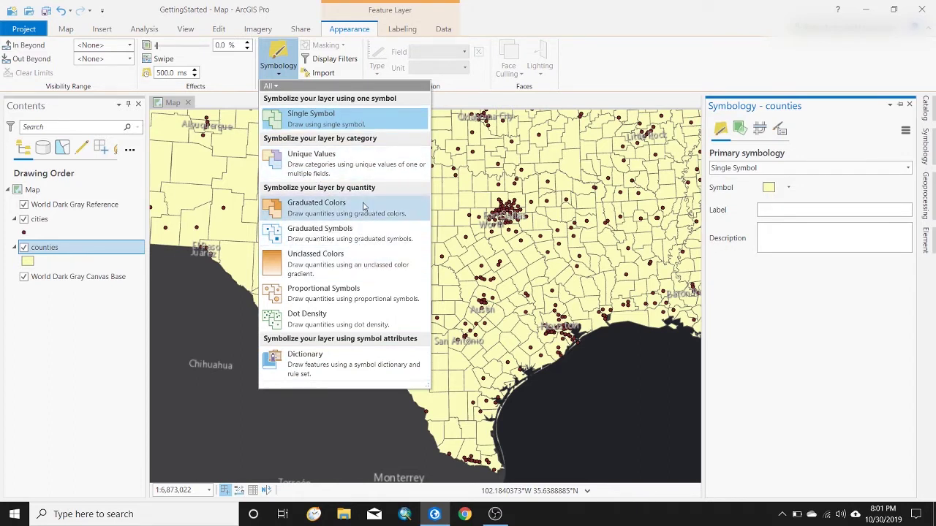
left_click(784, 168)
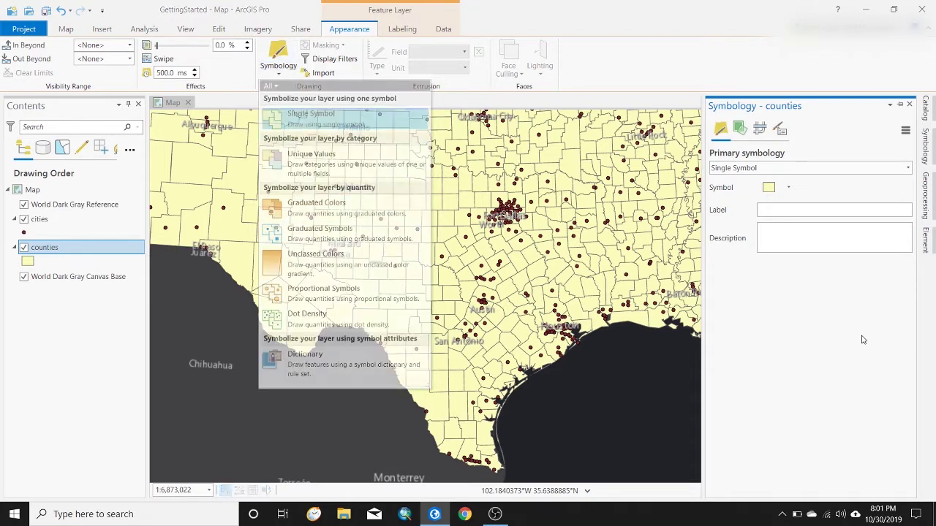
Try Unique Values, then set Primary symbology to Graduated Colors on AREA with 5 classes
left_click(785, 169)
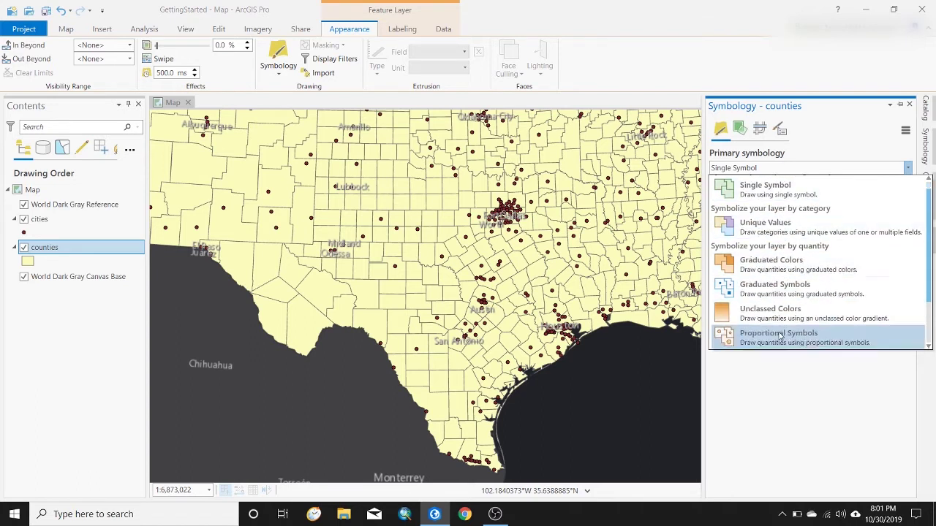
left_click(802, 380)
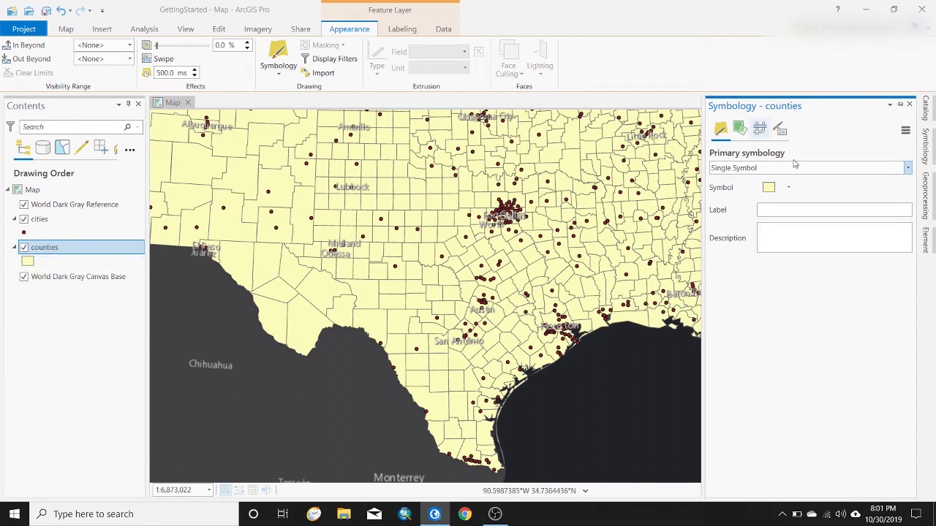
left_click(774, 174)
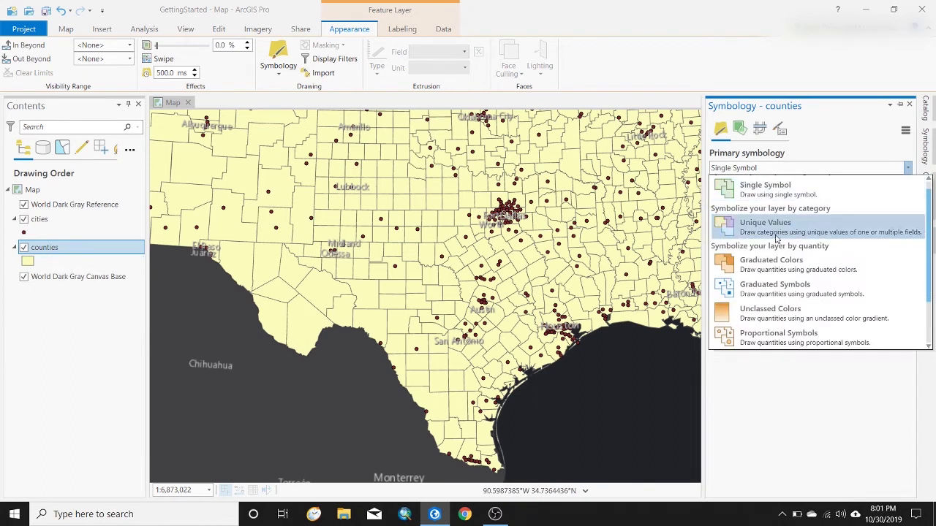
left_click(771, 227)
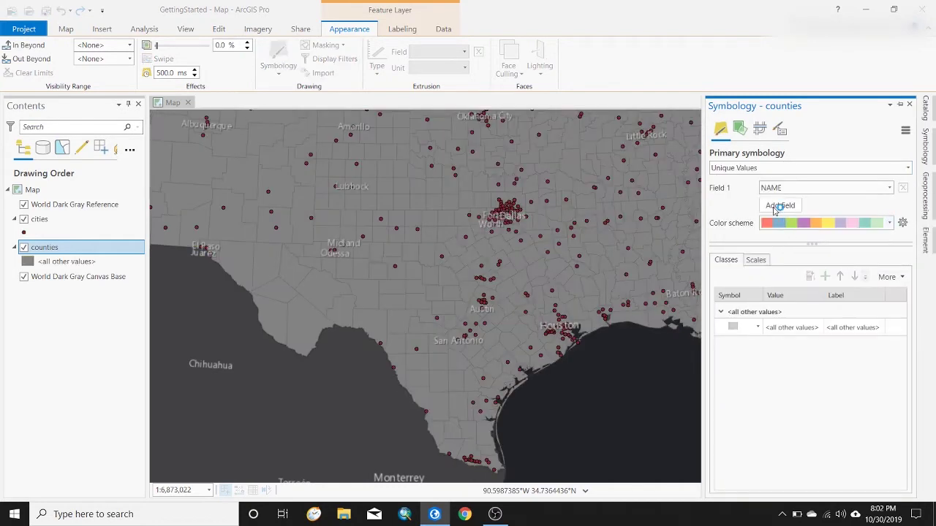
left_click(748, 170)
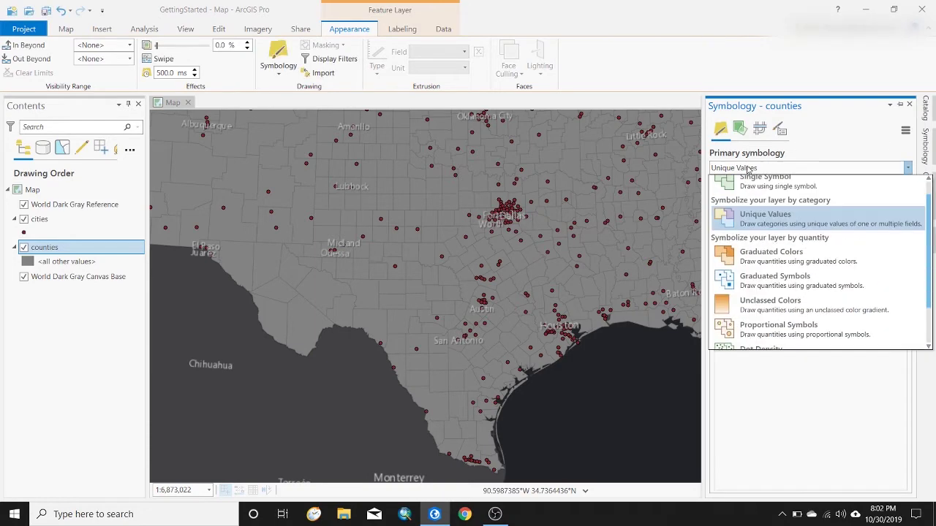
left_click(789, 272)
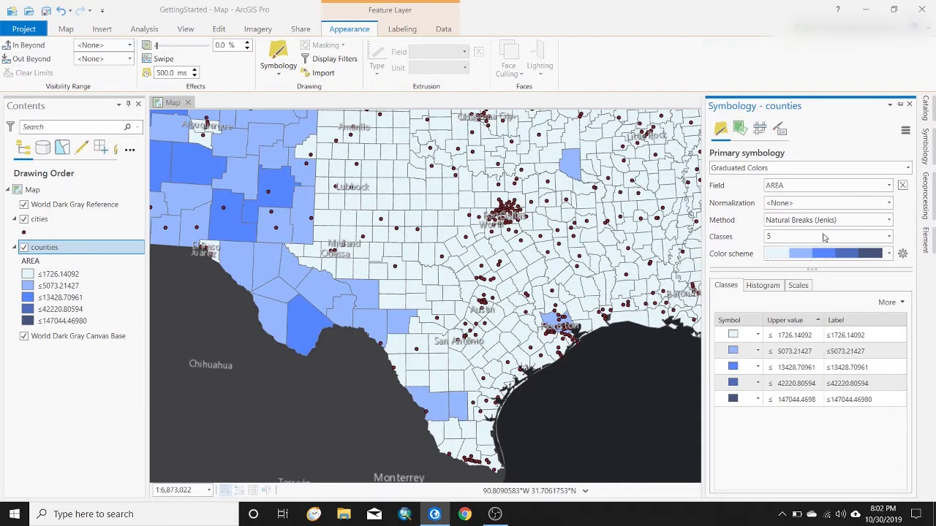
Classify the counties by POP2000 using the Geometric Interval method
left_click(803, 187)
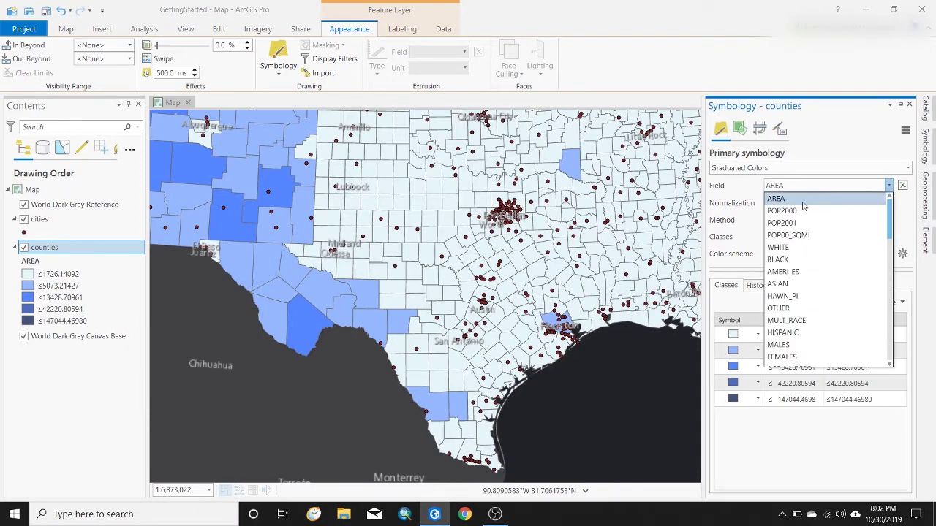
left_click(799, 212)
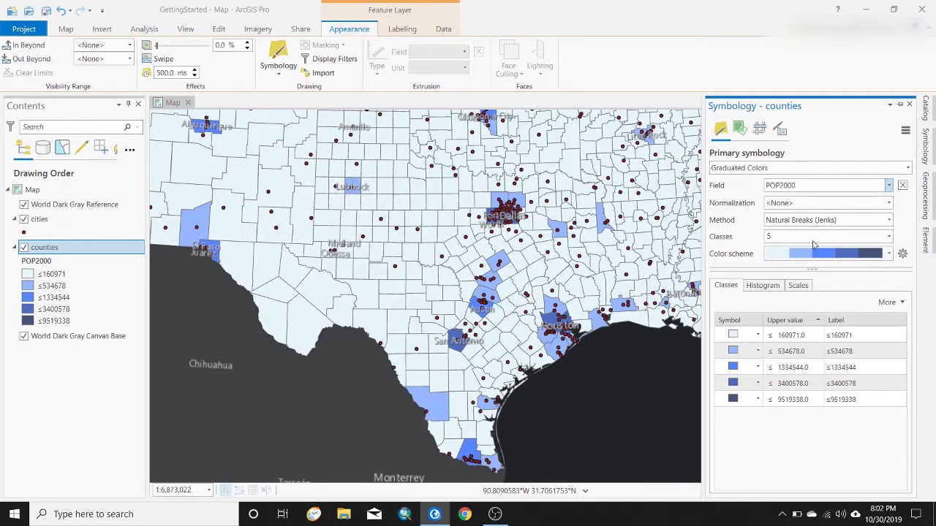
left_click(823, 222)
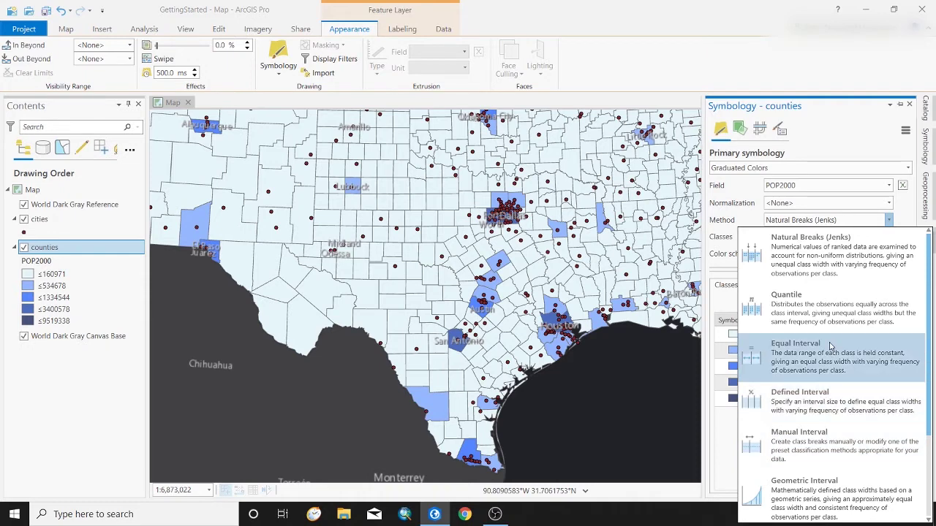
scroll(829, 354, "down", 2)
left_click(813, 395)
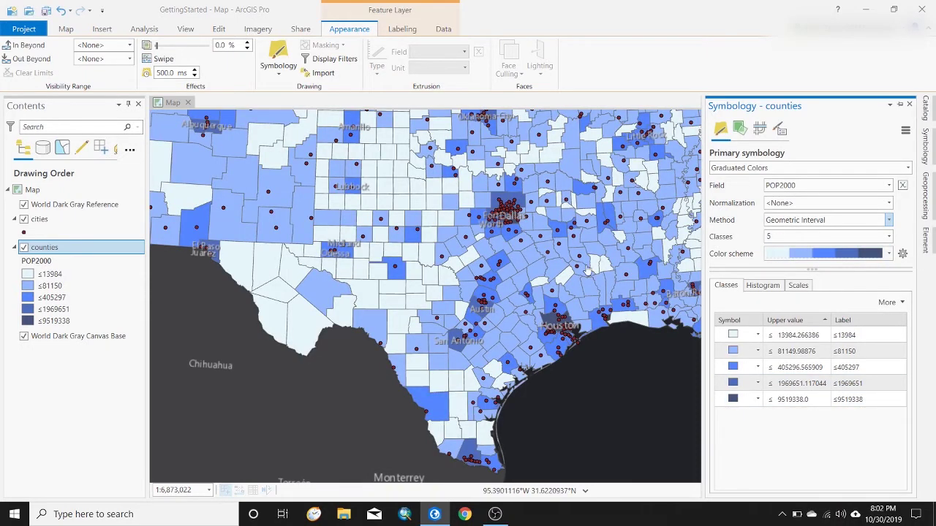
left_click(654, 267)
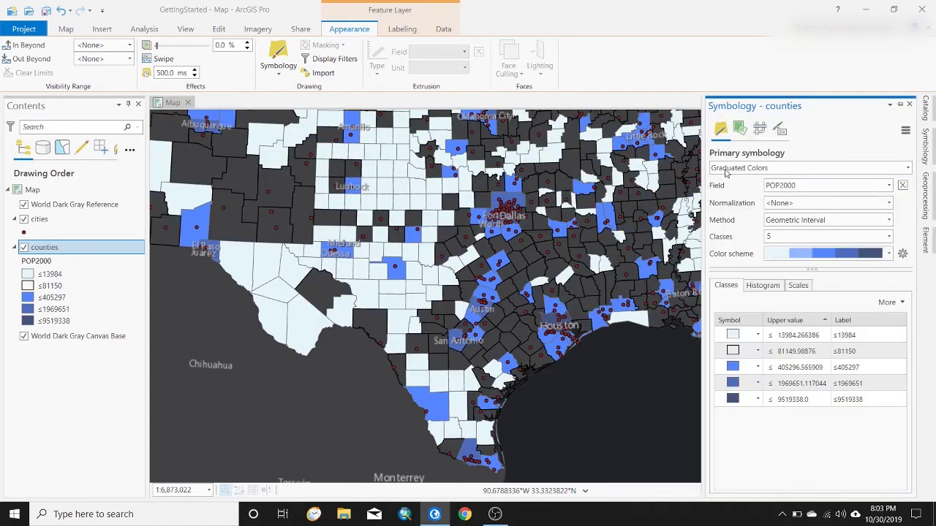
left_click(726, 168)
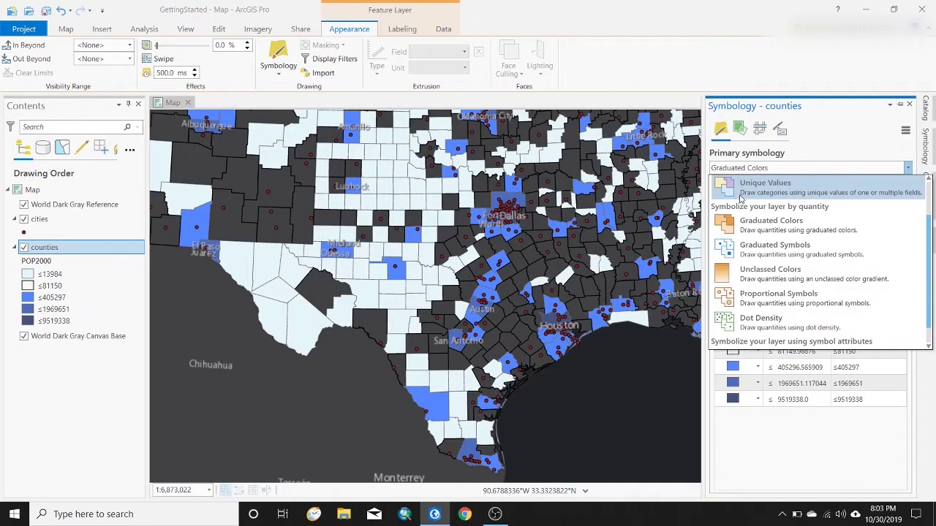
scroll(768, 220, "up", 2)
Set counties to Single Symbol with the Black Outline (1pt) gallery symbol
left_click(768, 205)
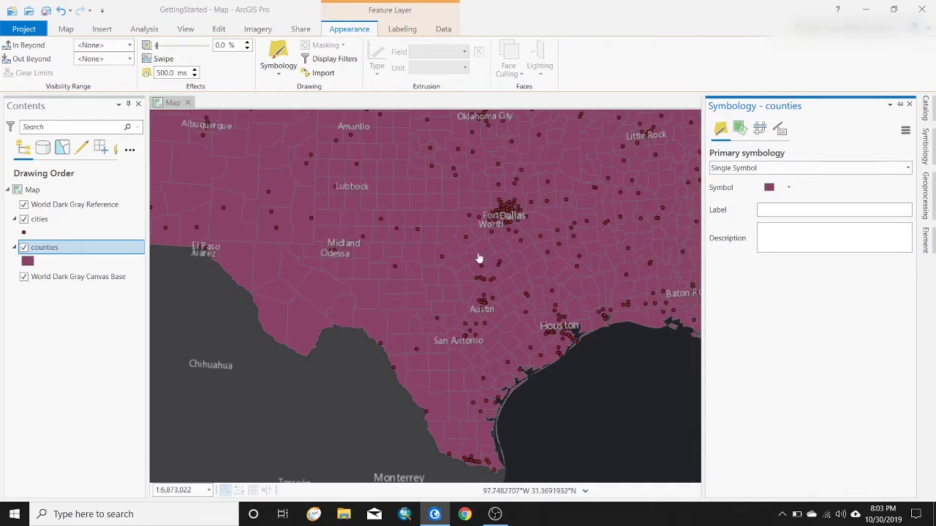
scroll(651, 278, "up", 2)
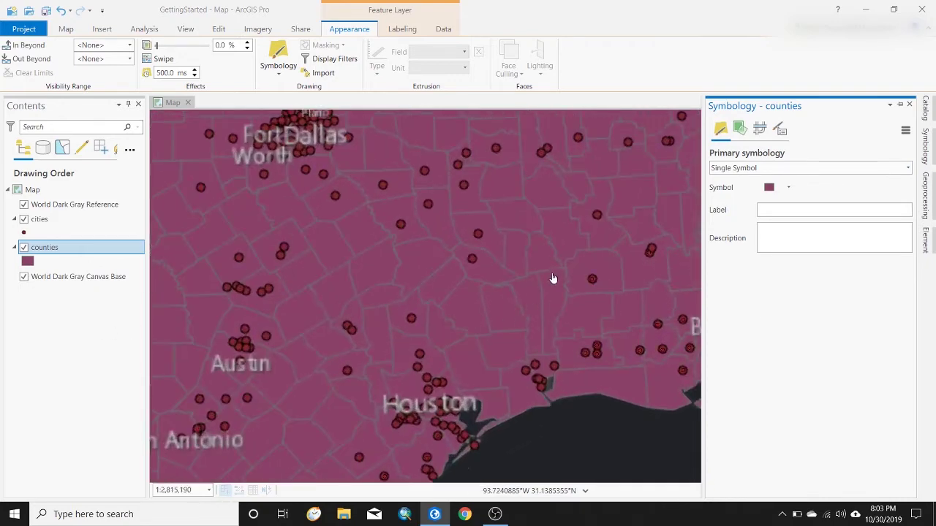
scroll(554, 278, "up", 1)
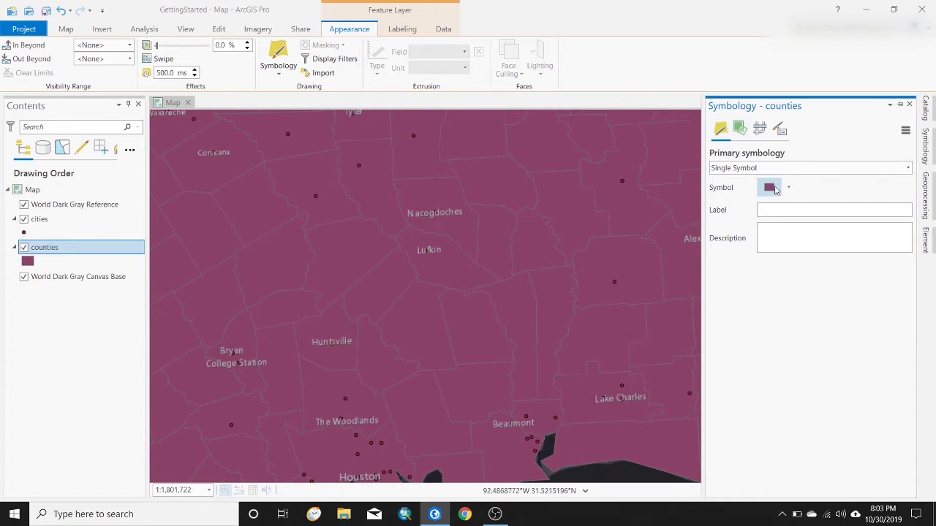
left_click(771, 188)
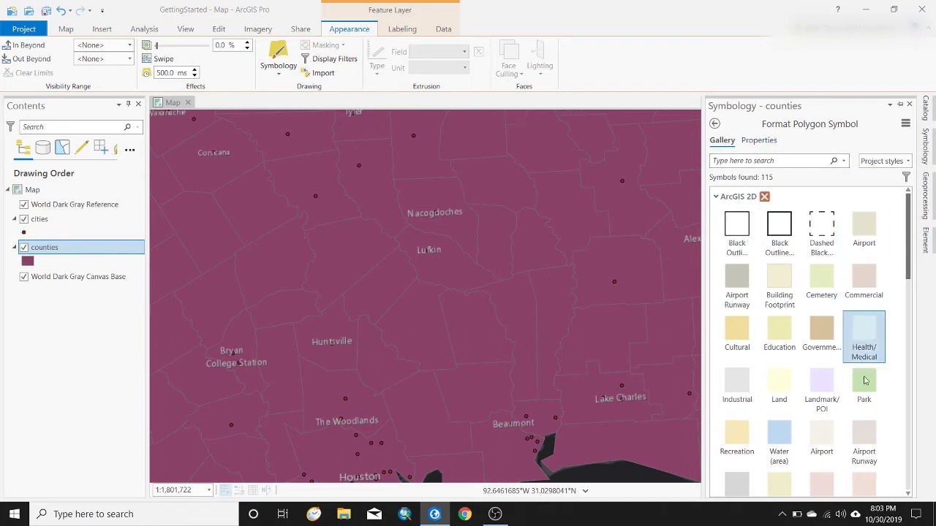
left_click(737, 231)
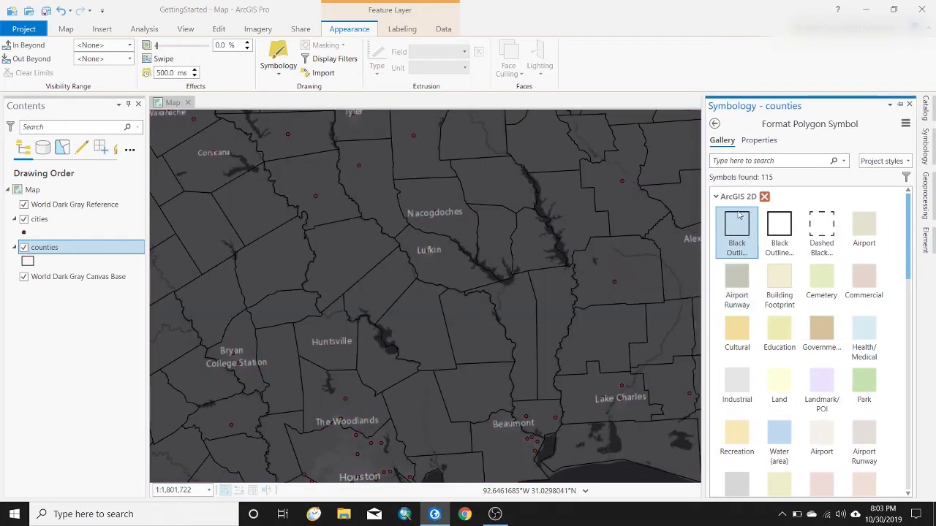
left_click(781, 286)
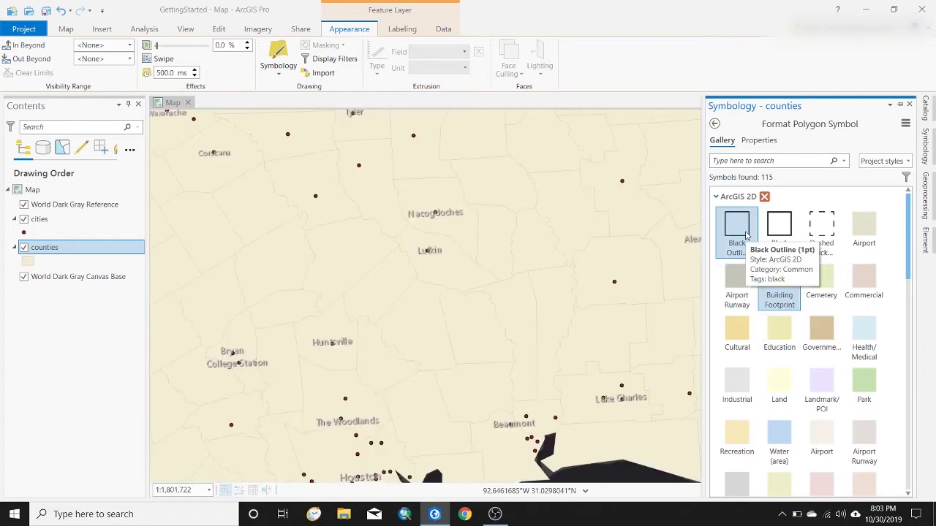
left_click(746, 235)
left_click_drag(416, 387, 490, 309)
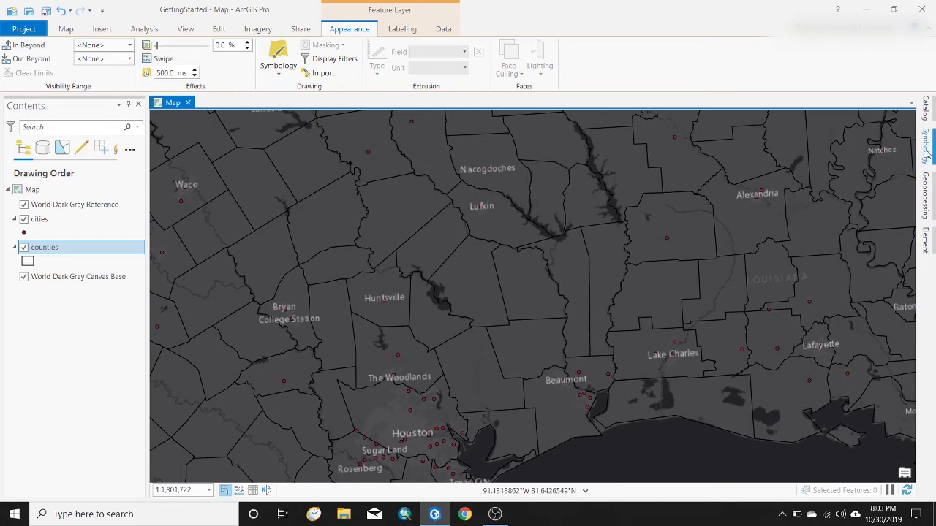
left_click(926, 150)
left_click(761, 141)
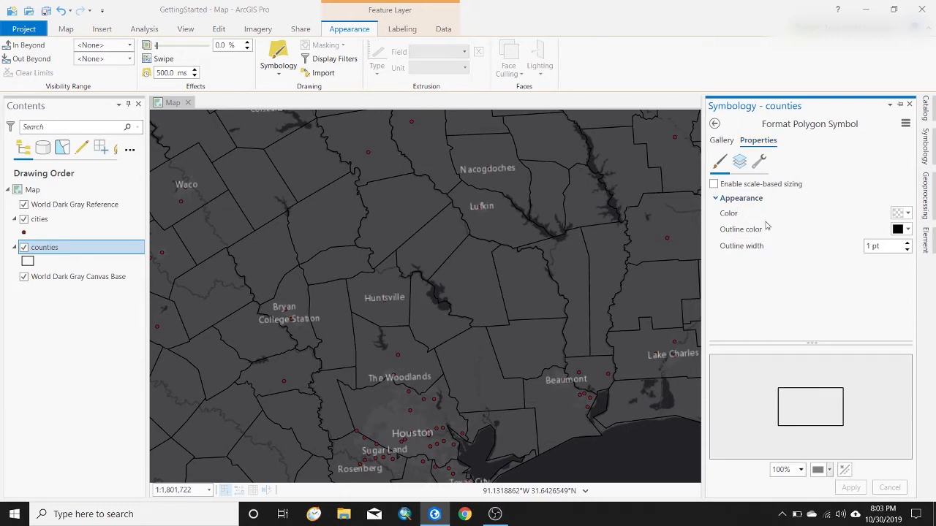
Keep the solid stroke, change the county fill to Gradient fill, and apply
left_click(746, 163)
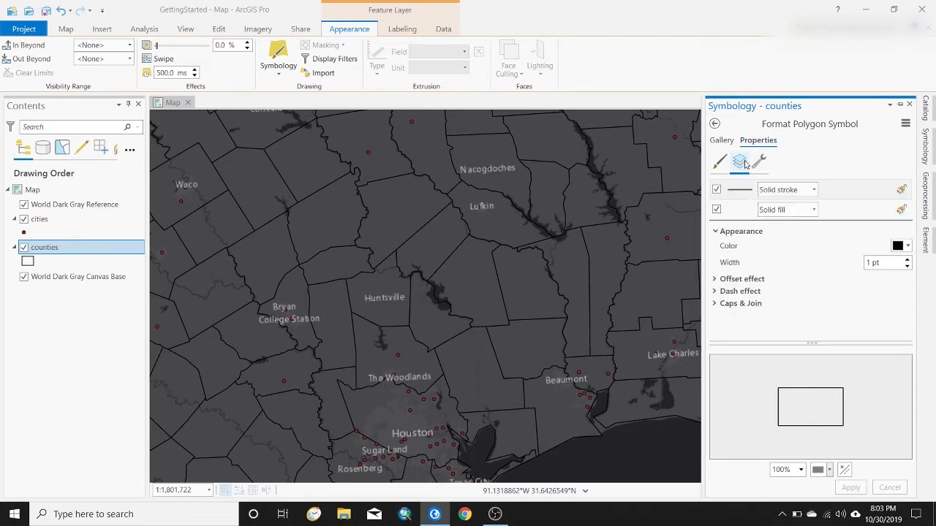
left_click(813, 190)
left_click(804, 203)
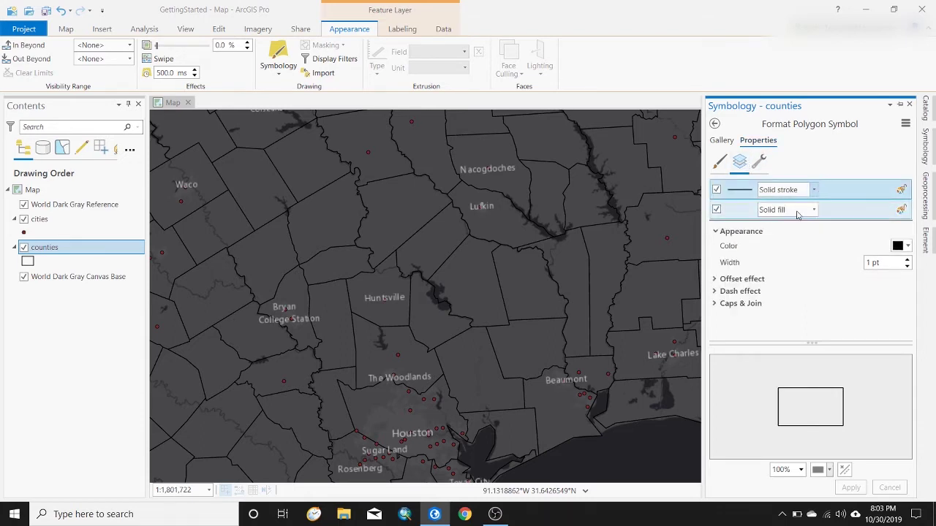
left_click(804, 211)
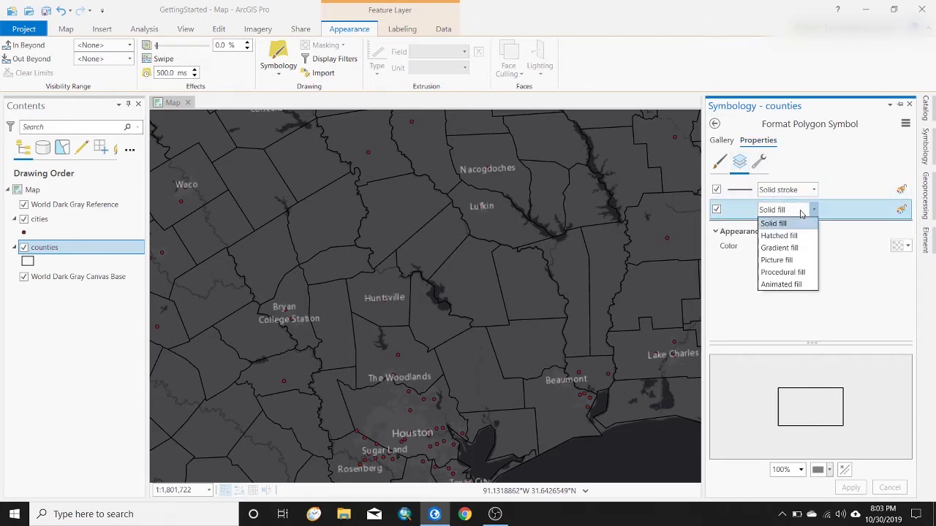
left_click(788, 247)
left_click(851, 488)
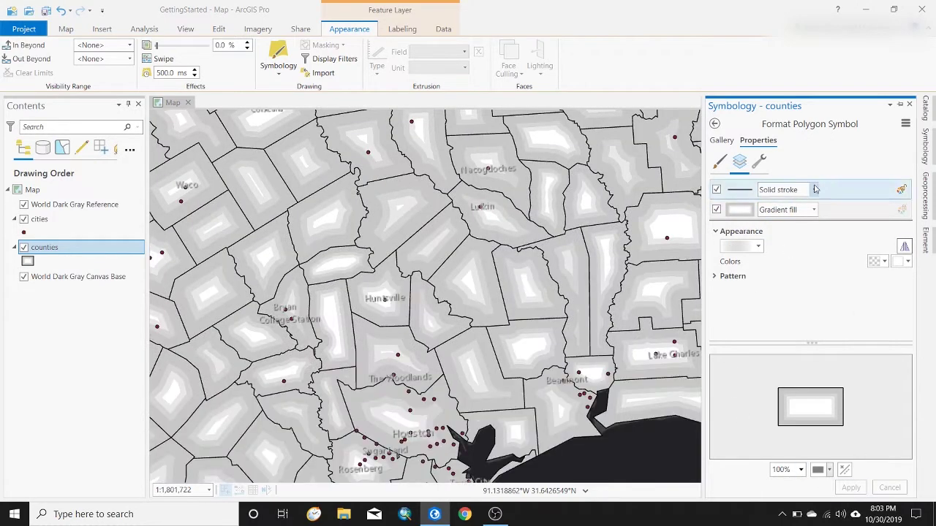
Review the symbol's effects structure and its outline color and width settings
left_click(758, 162)
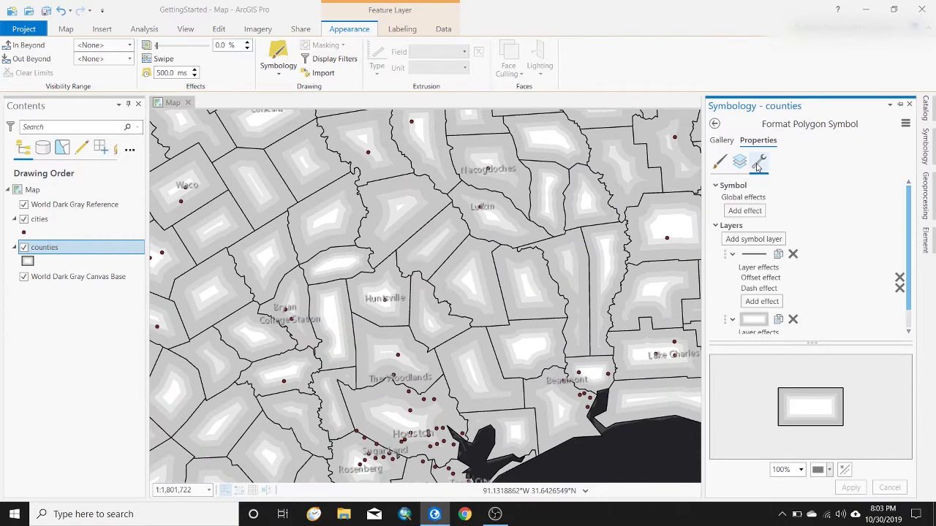
scroll(727, 276, "down", 1)
scroll(746, 211, "up", 1)
left_click(739, 163)
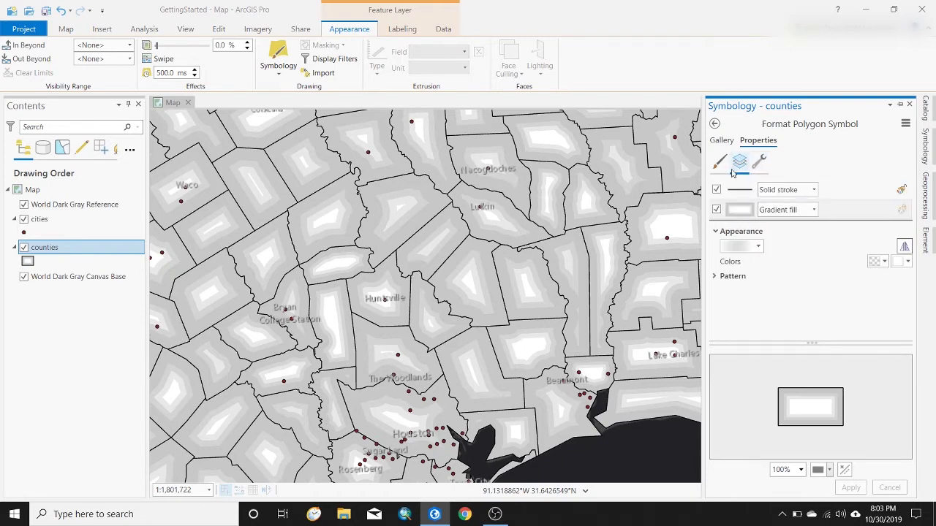
left_click(721, 162)
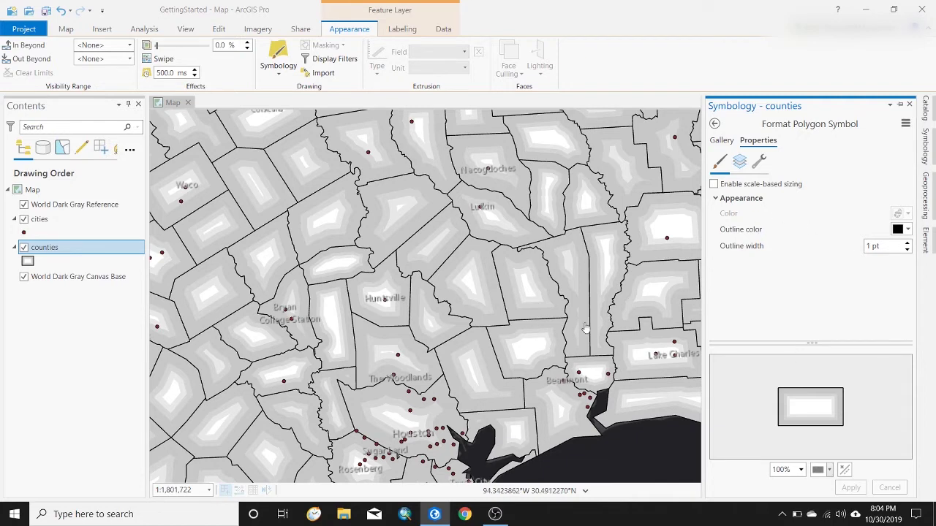
left_click(738, 162)
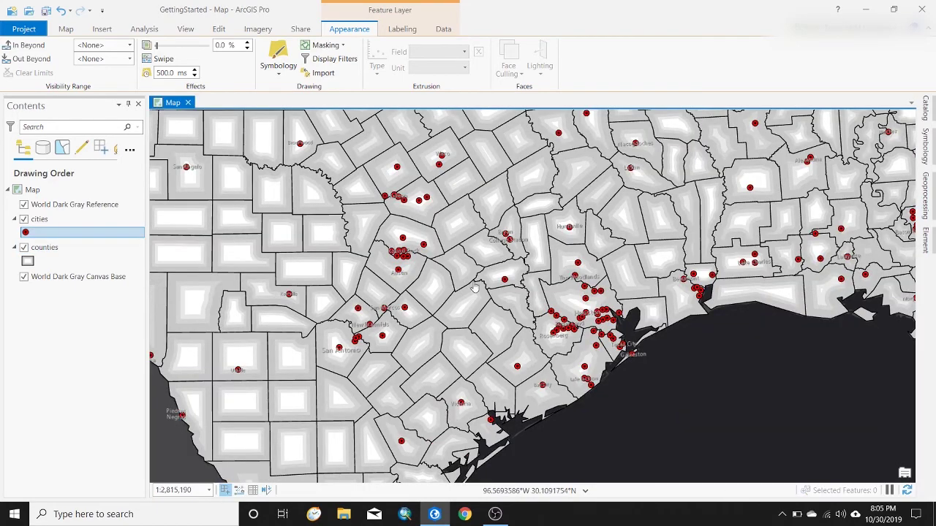
Apply the beige Cultural gallery symbol to the counties layer
left_click_drag(475, 288, 498, 327)
left_click(27, 261)
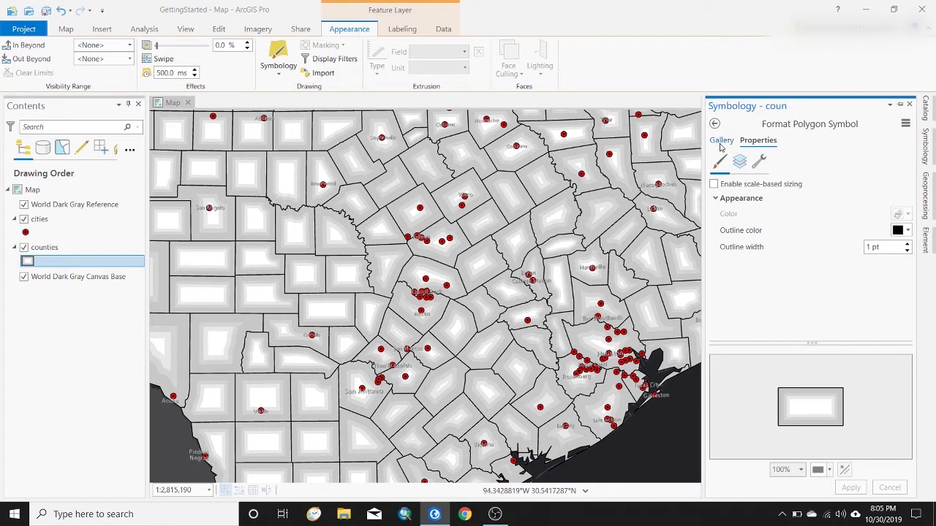
left_click(721, 141)
left_click(740, 333)
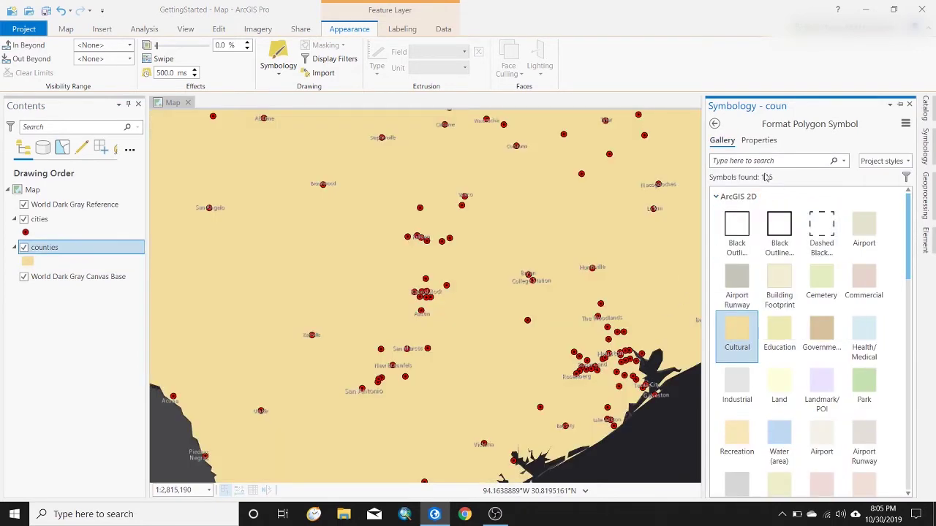
Set the county outline width to 1 pt and open Liberty county's attribute pop-up
left_click(755, 142)
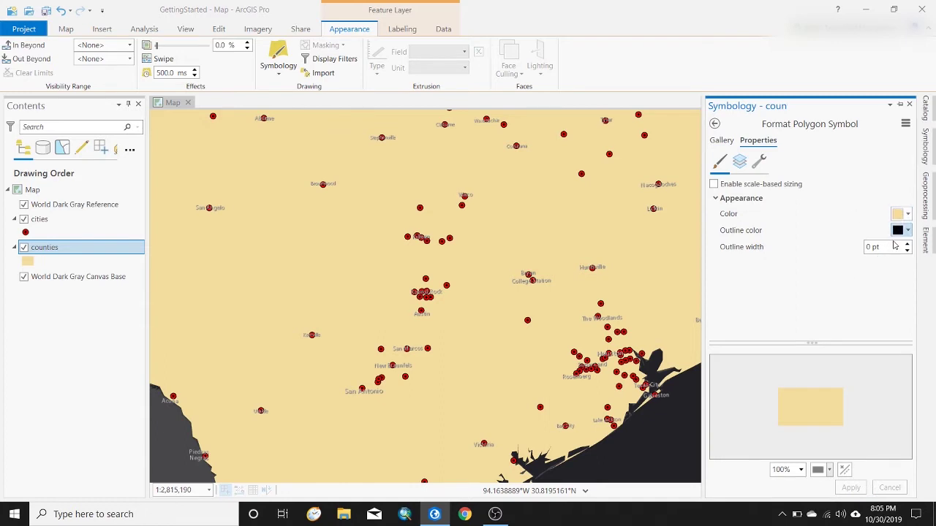
left_click(888, 247)
type("2")
left_click(852, 488)
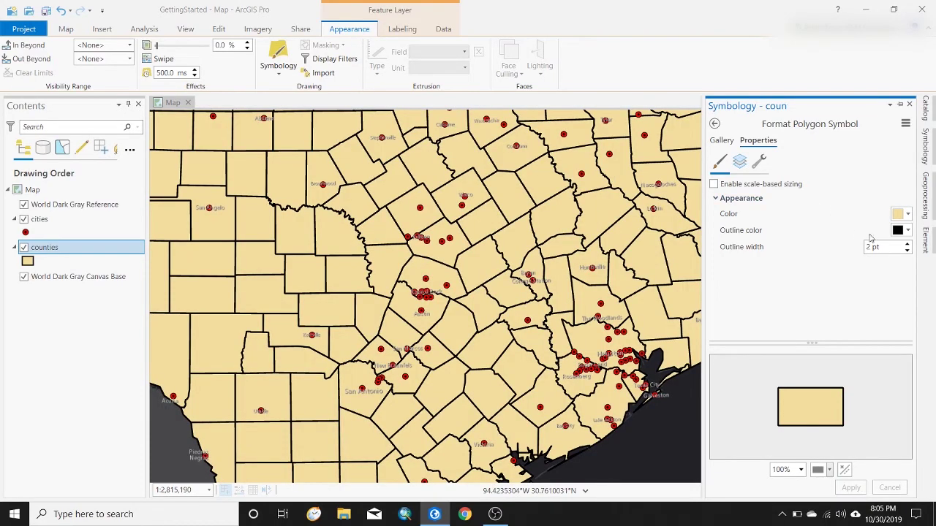
type("1")
left_click(850, 488)
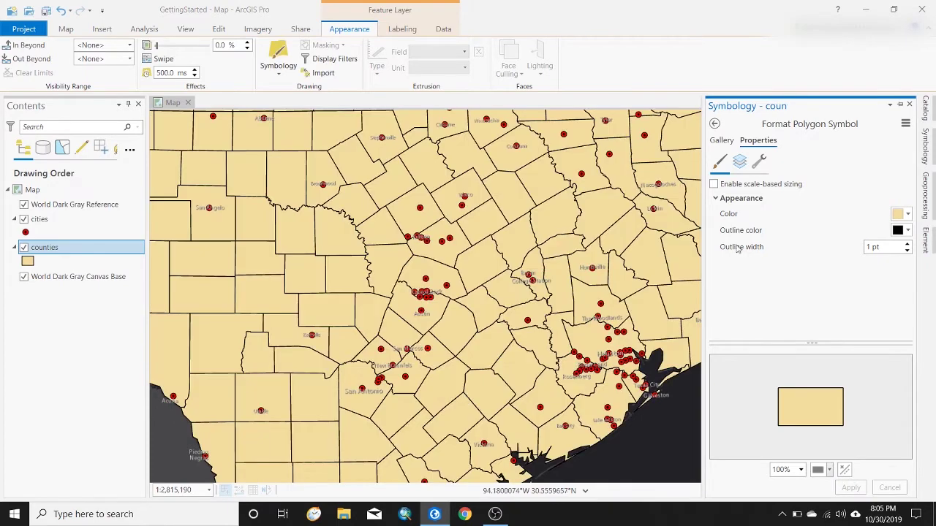
left_click(630, 303)
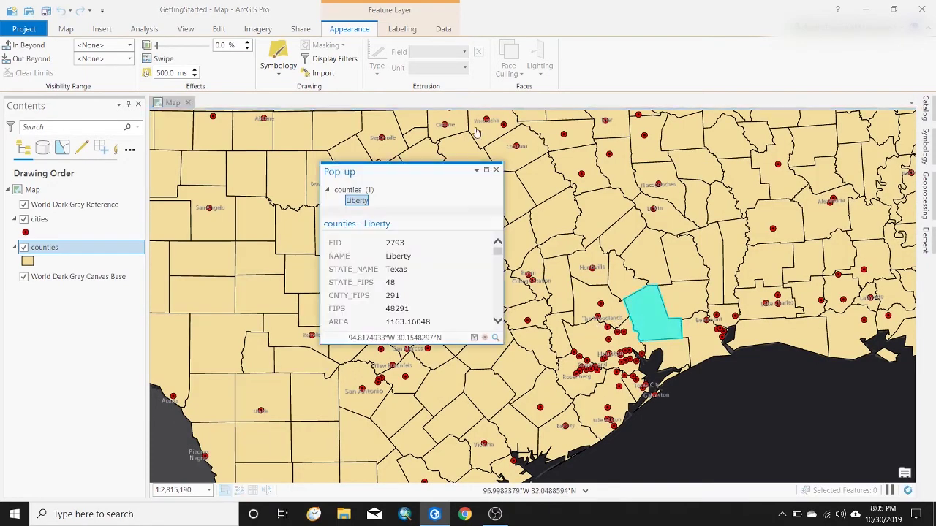
Close Liberty county's attribute pop-up to clear the map view
left_click(496, 169)
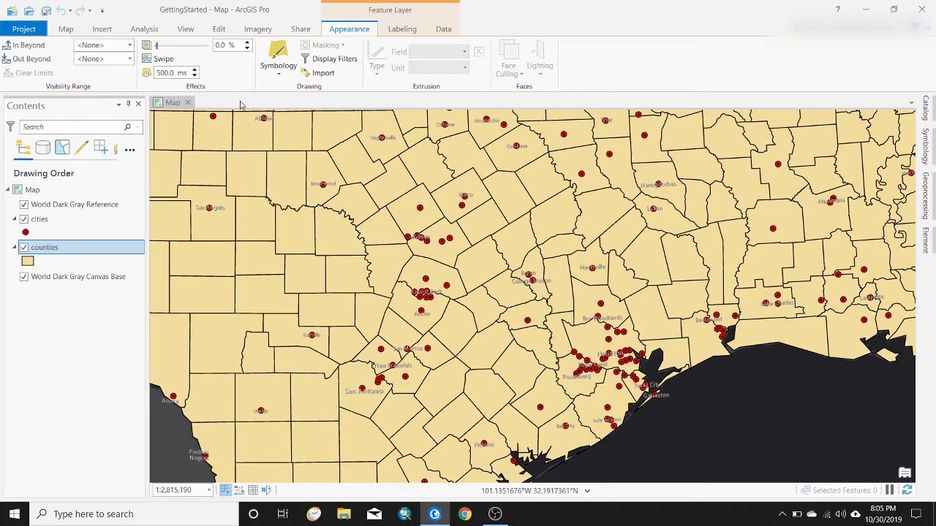
Insert a new layout on an ANSI Portrait Letter 8.5" × 11" page
left_click(102, 29)
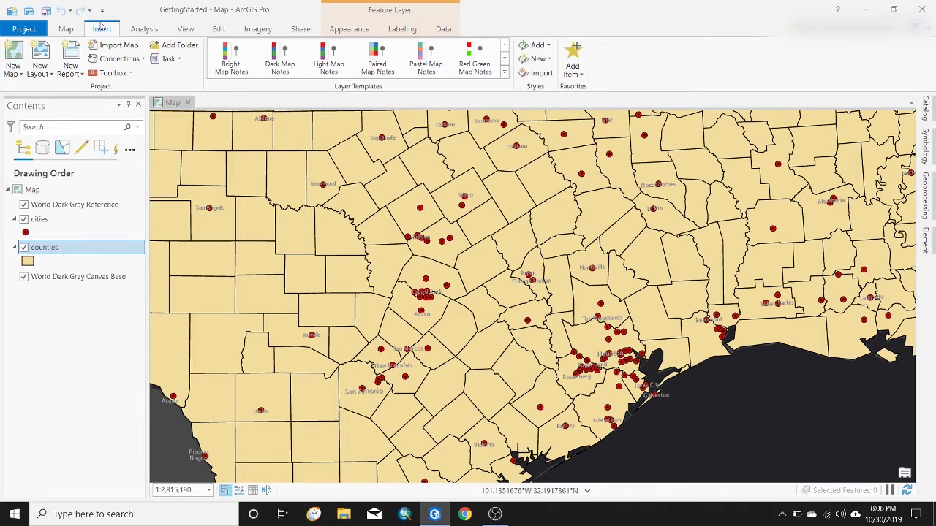
left_click(46, 68)
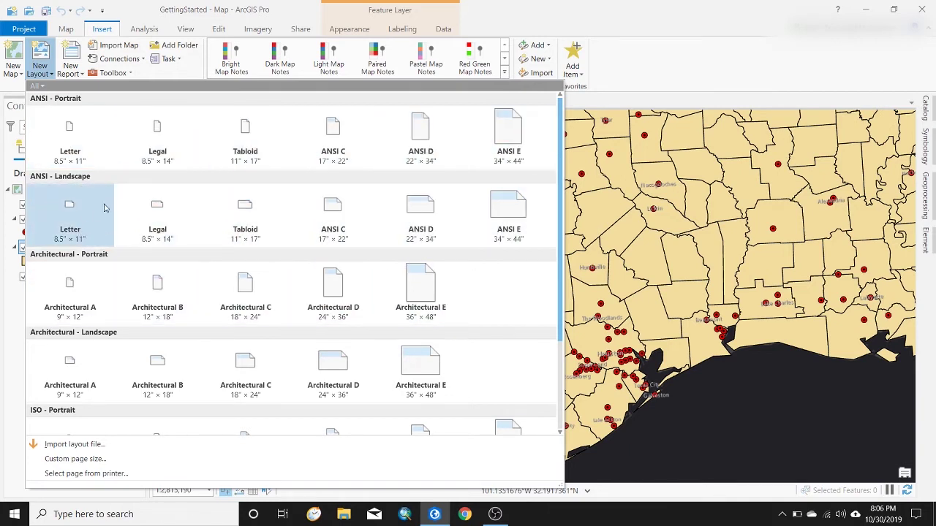
left_click(81, 144)
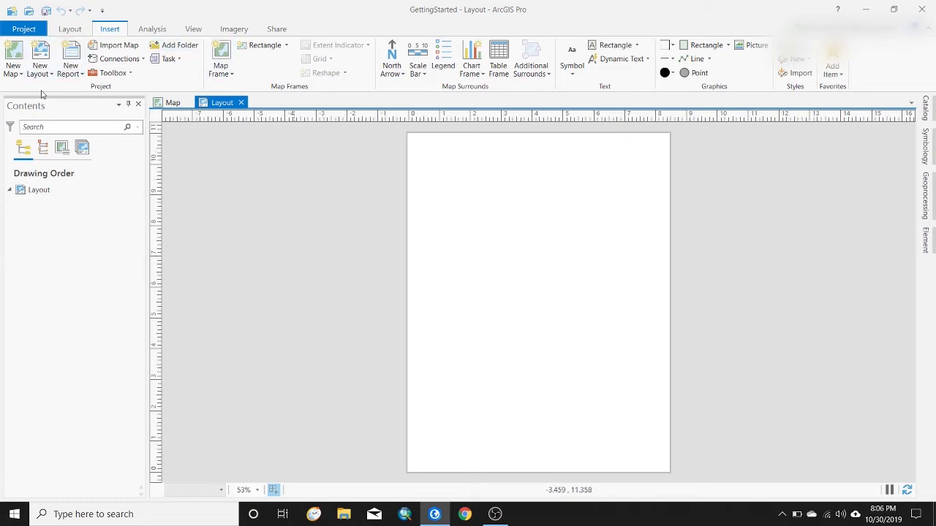
Add an ANSI Landscape Letter layout, then return to the portrait layout's map frame choices
left_click(41, 68)
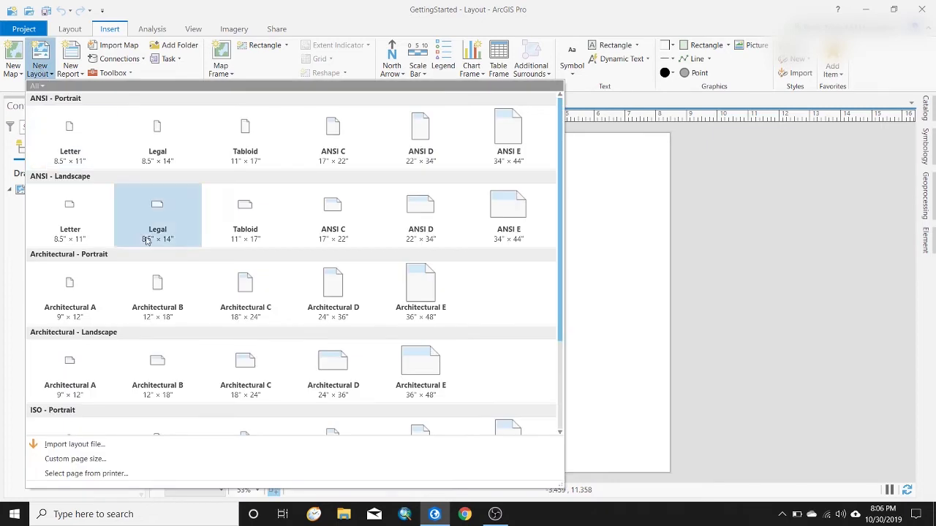
left_click(78, 210)
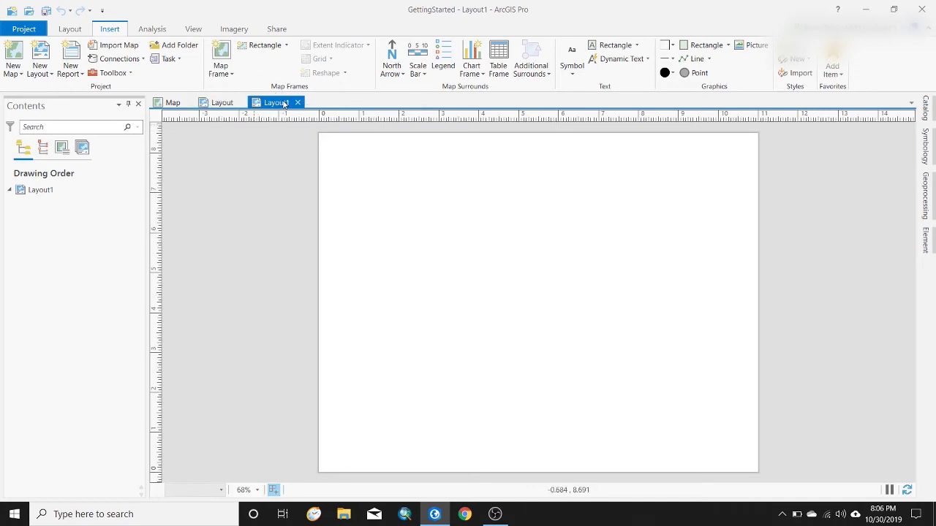
left_click(221, 102)
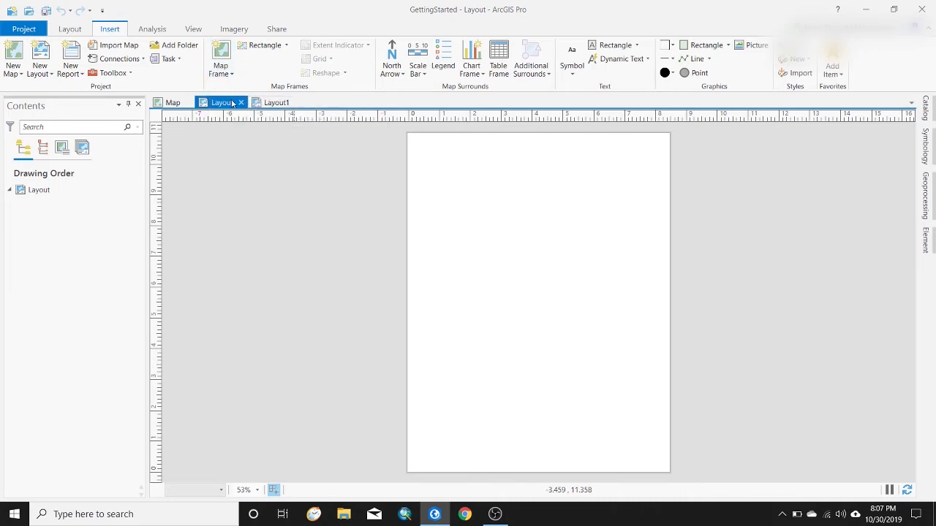
left_click(221, 74)
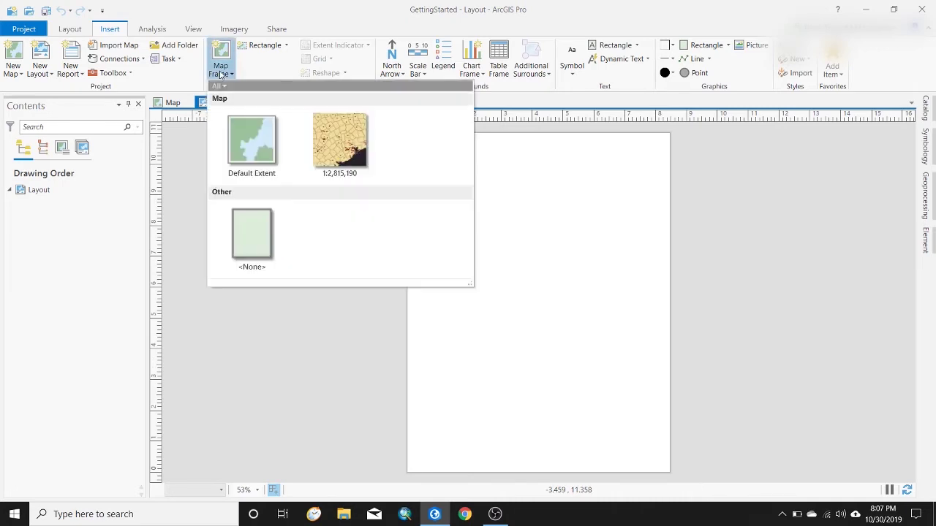
Draw a map frame of the 1:2,815,190 counties and cities map over most of the page
left_click(364, 150)
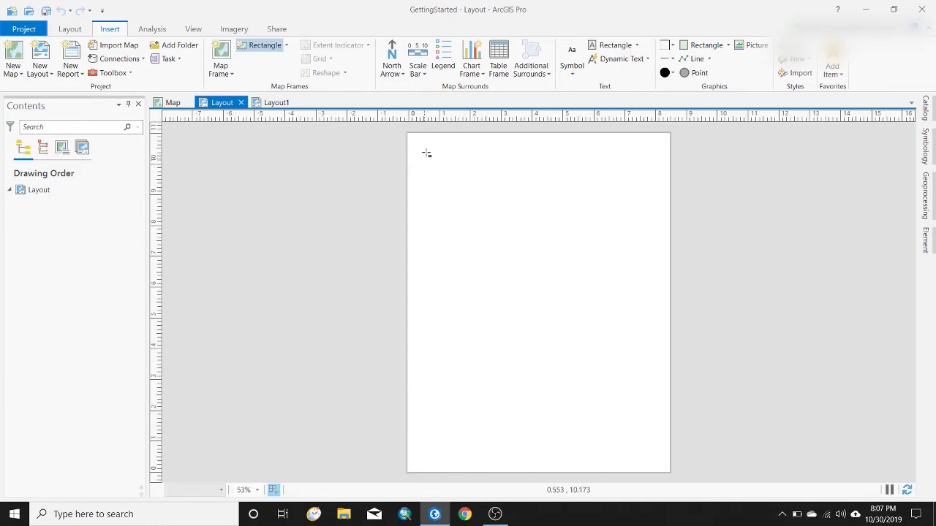
left_click_drag(423, 153, 661, 425)
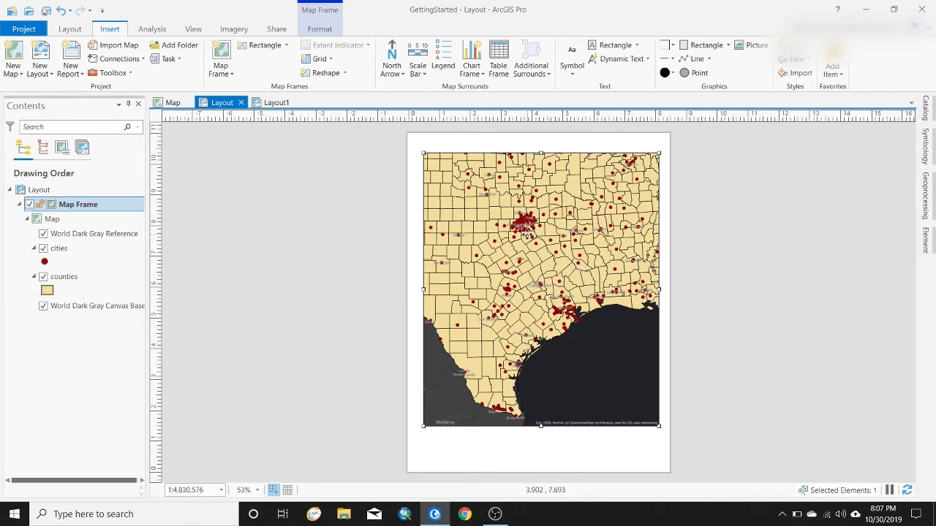
Activate the map frame, zoom it to Houston at about 1:810,436, then close activation
right_click(527, 237)
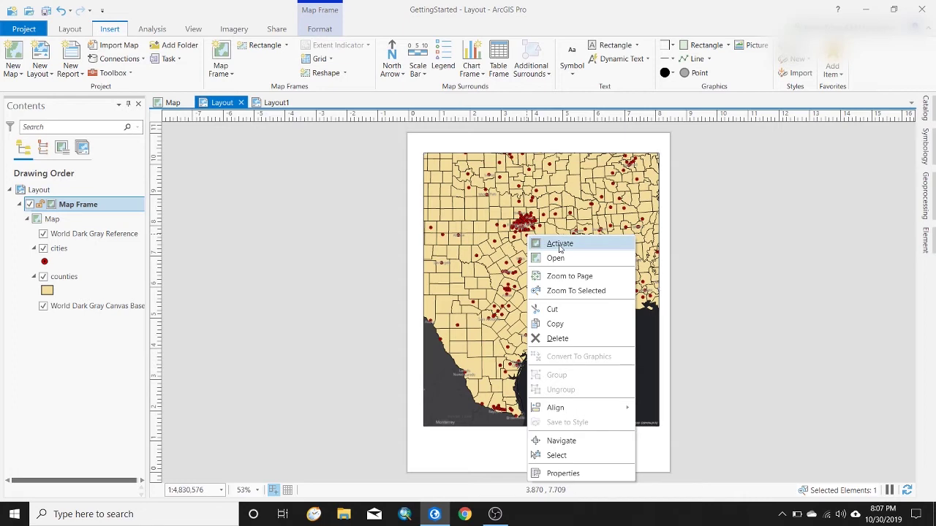
left_click(559, 245)
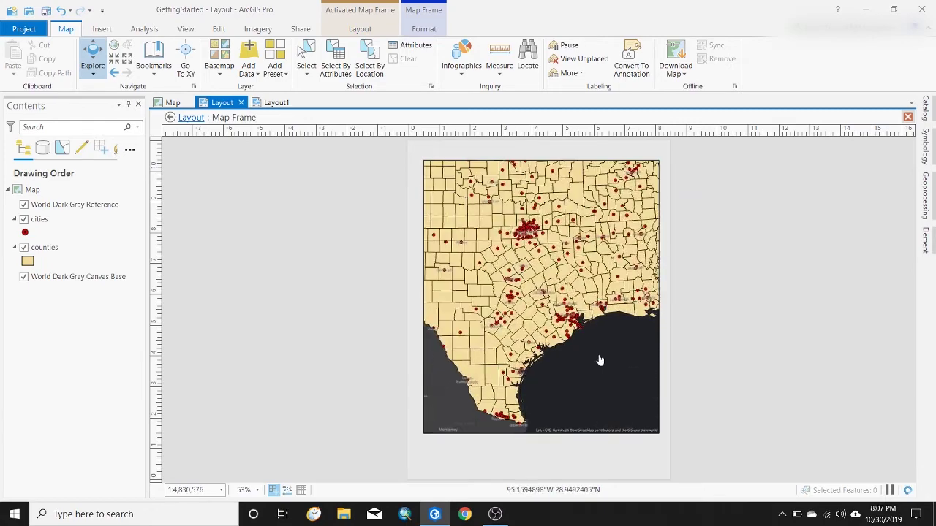
left_click_drag(595, 336, 564, 311)
scroll(564, 311, "up", 5)
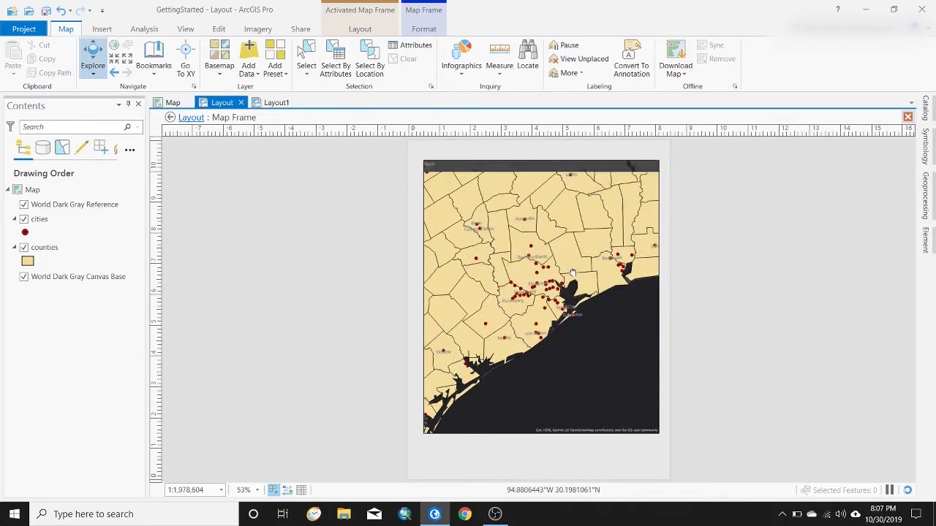
scroll(582, 331, "up", 2)
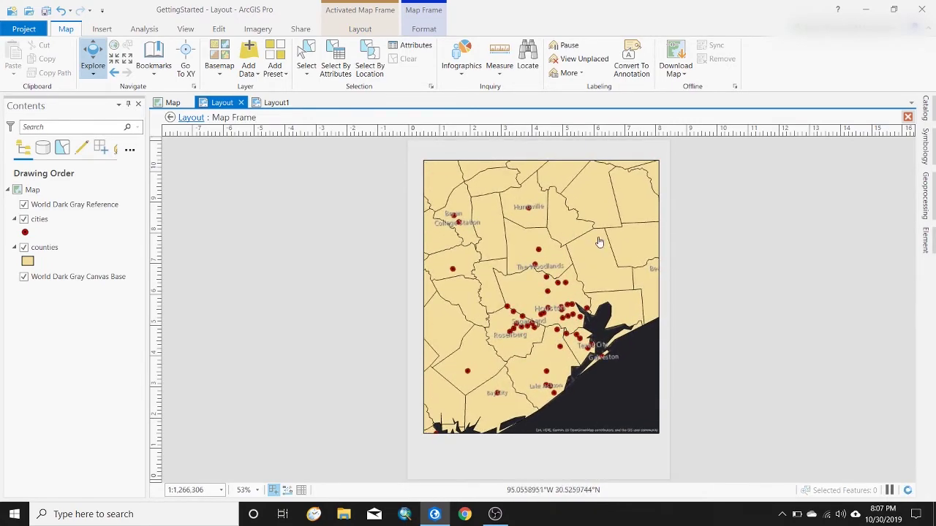
scroll(554, 353, "up", 2)
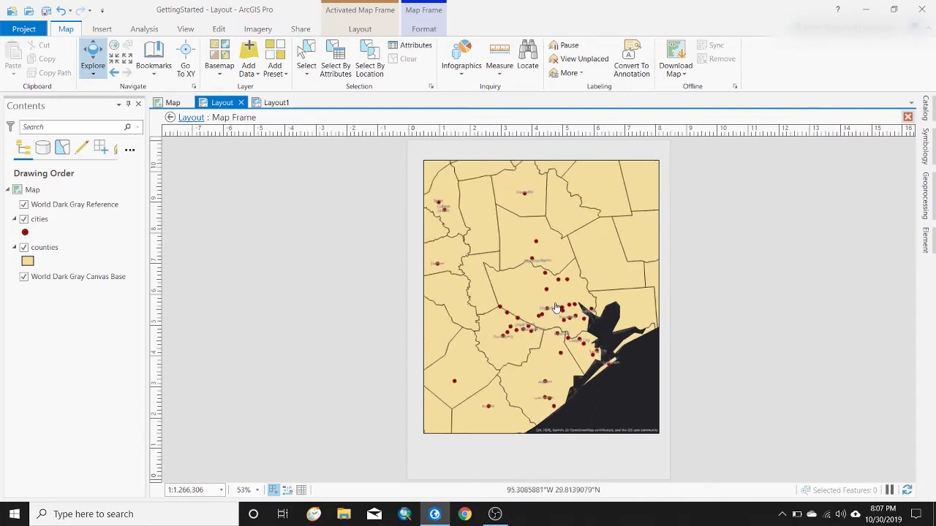
left_click_drag(566, 301, 570, 292)
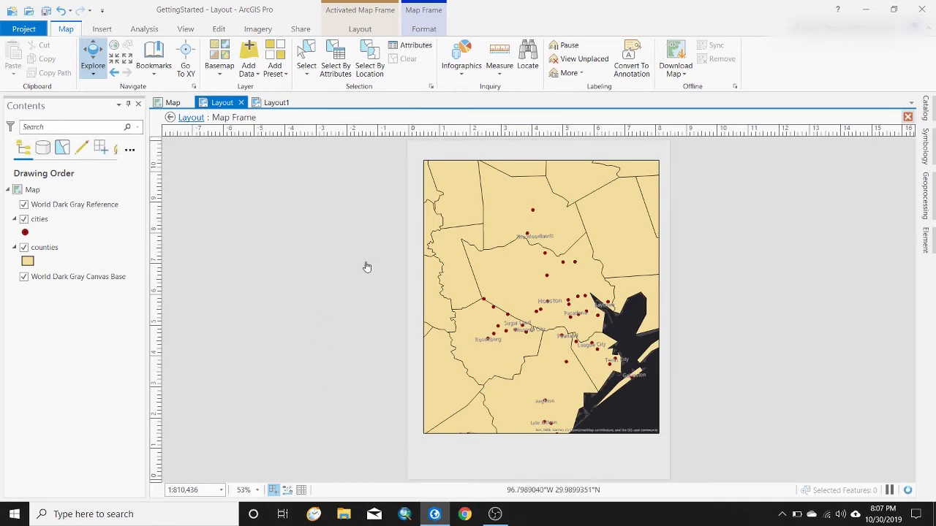
left_click(360, 31)
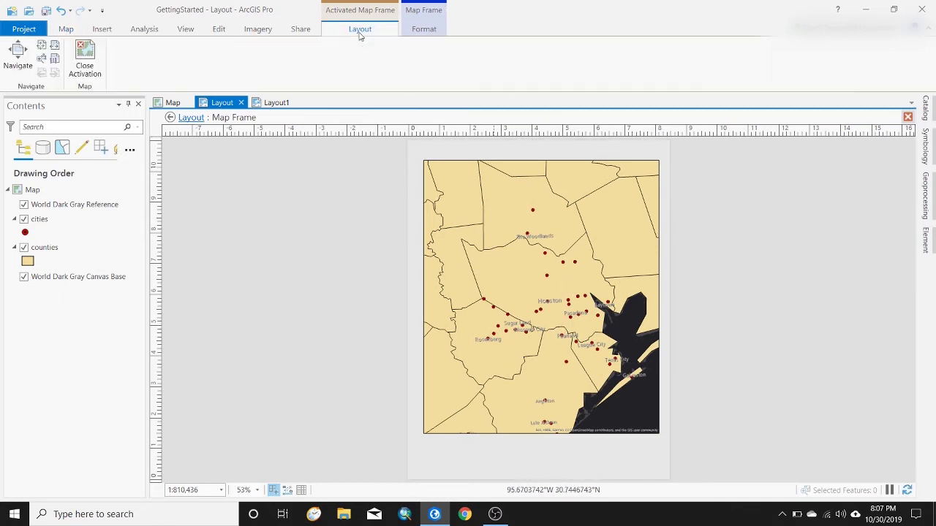
left_click(83, 54)
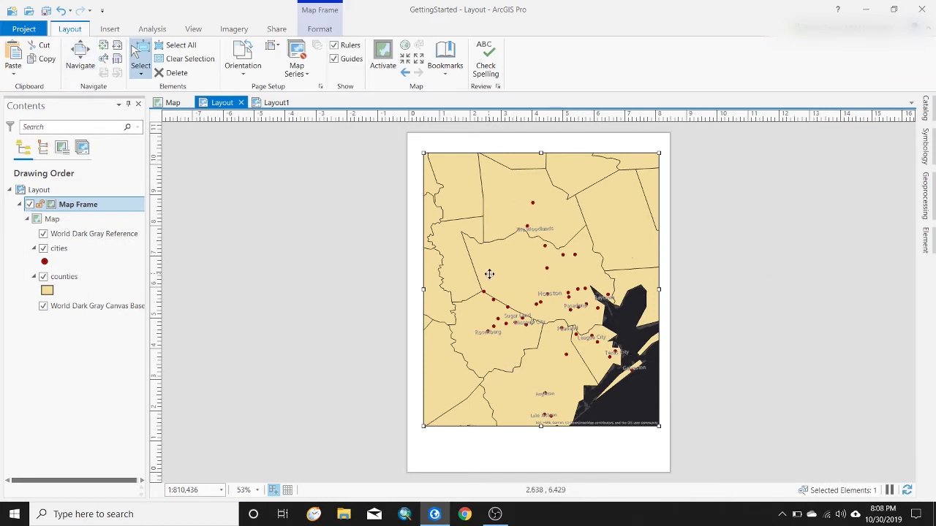
Nudge the map frame slightly left and down on the portrait page
left_click_drag(553, 284, 551, 285)
left_click_drag(510, 201, 509, 218)
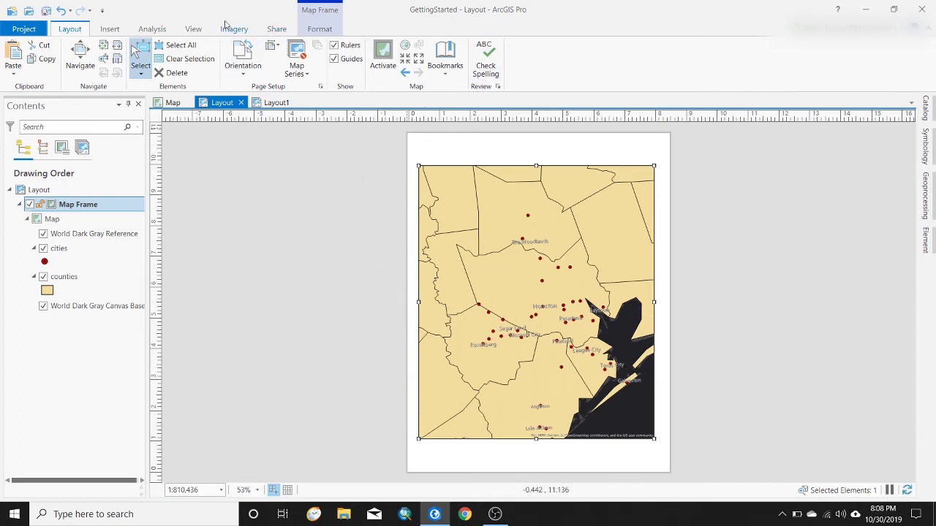
left_click(111, 29)
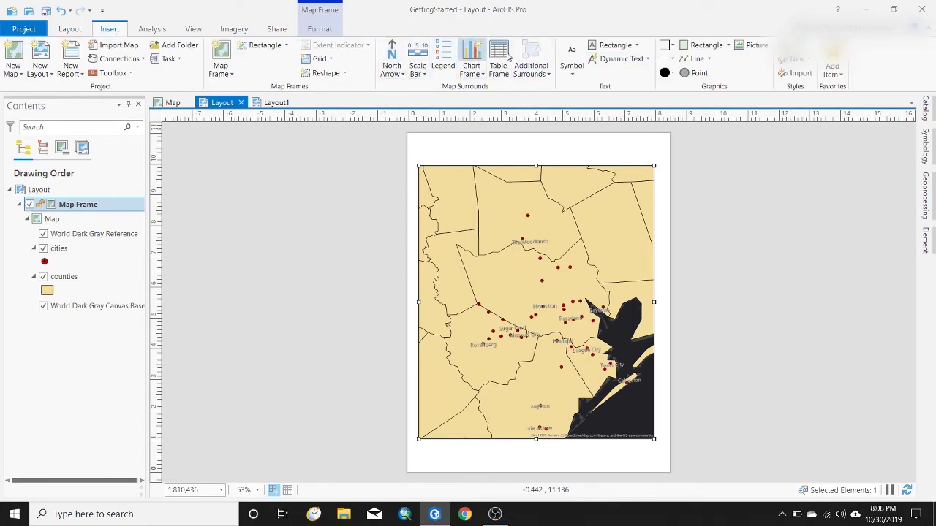
Place an ArcGIS North 1 north arrow at the map's lower left and add a legend
left_click(391, 51)
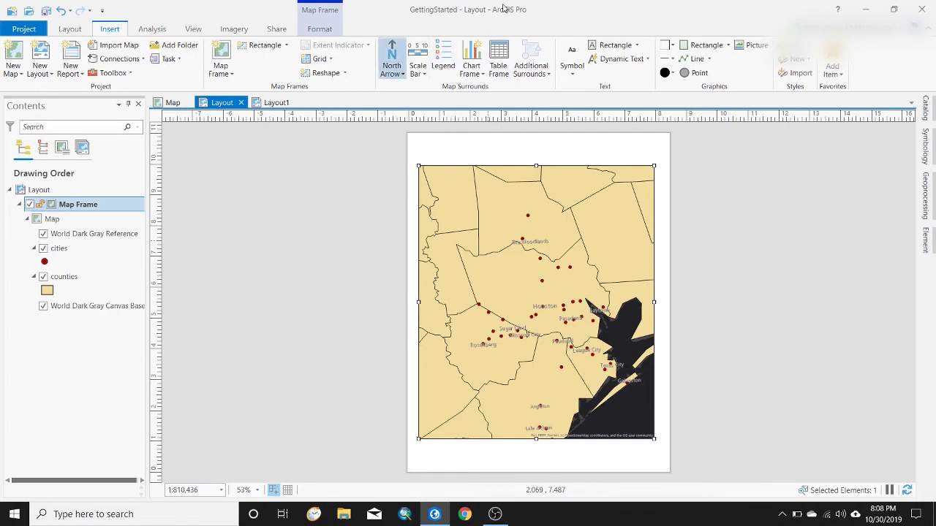
left_click(393, 72)
left_click(412, 129)
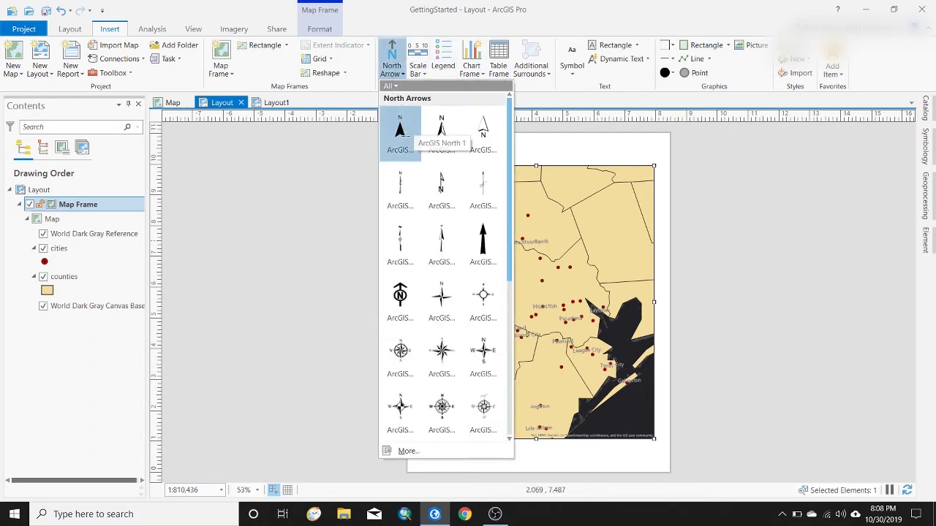
left_click_drag(516, 471, 443, 413)
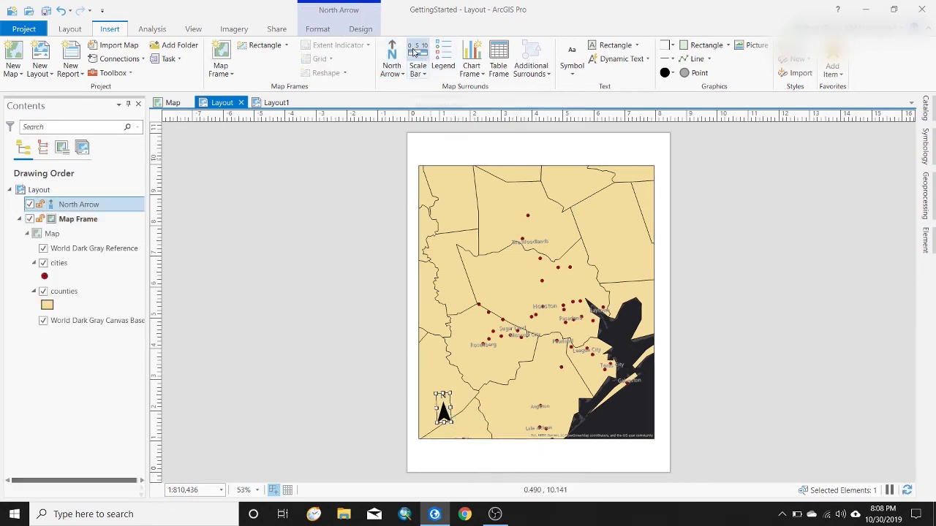
left_click(439, 62)
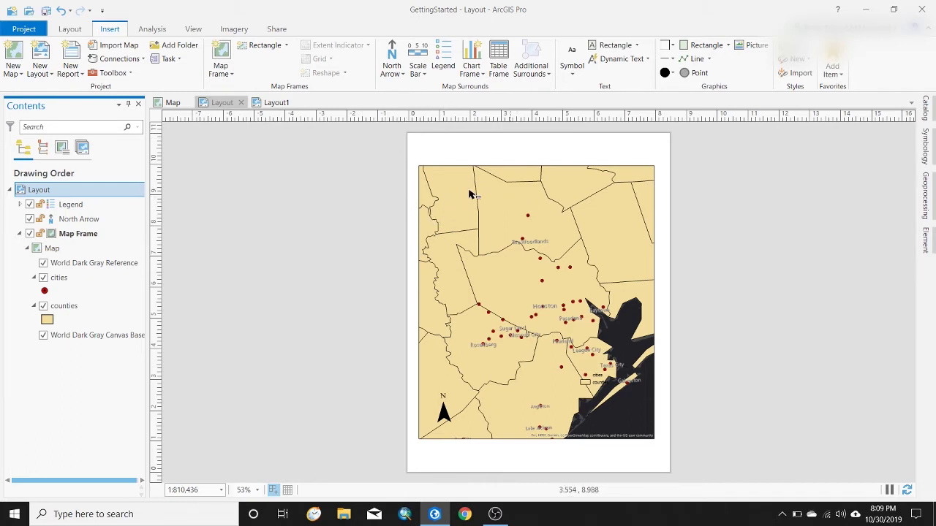
left_click(41, 69)
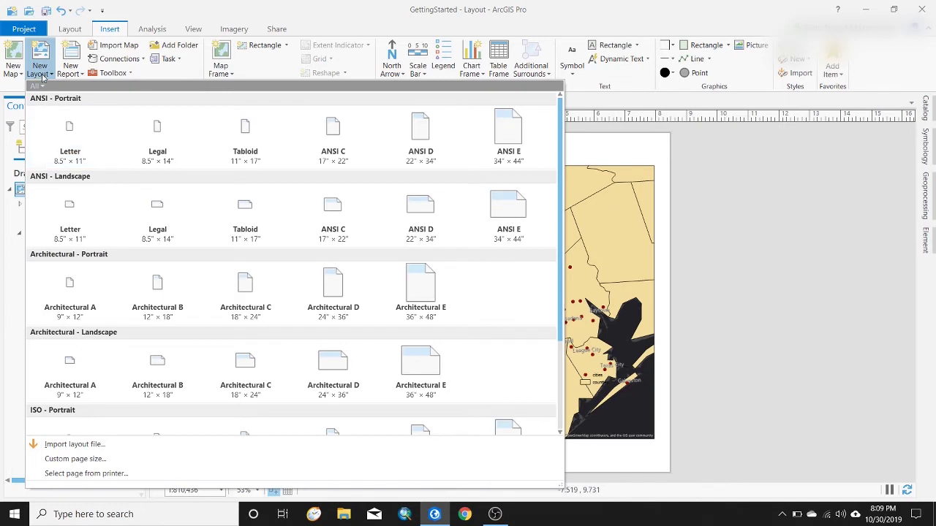
left_click(46, 70)
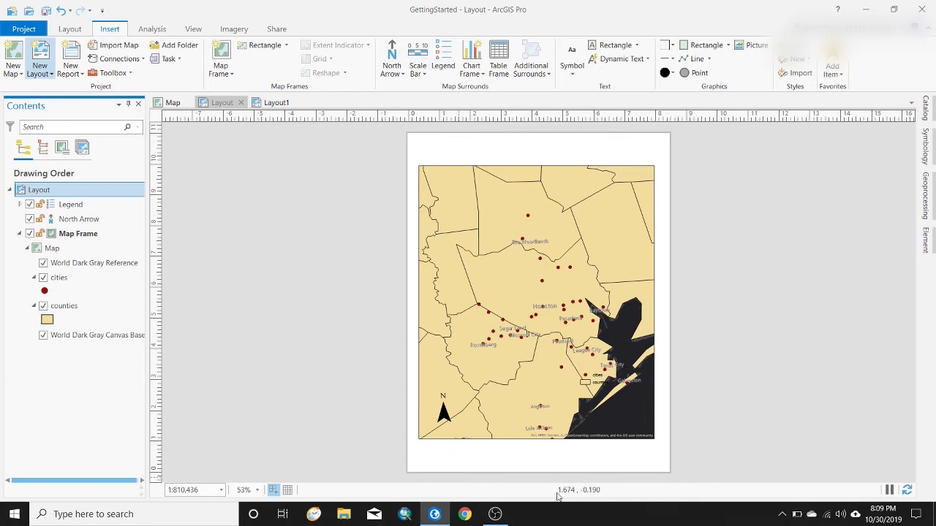
left_click(582, 327)
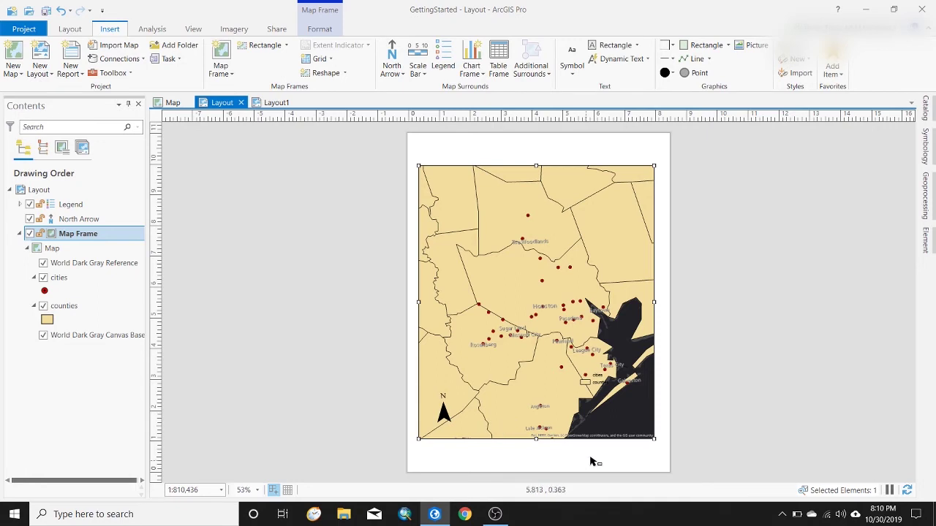
left_click(626, 450)
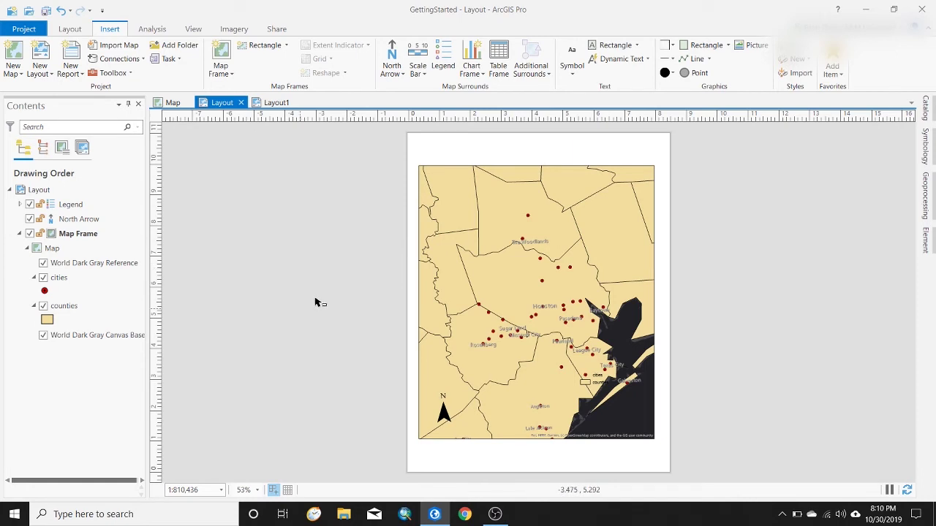
right_click(37, 190)
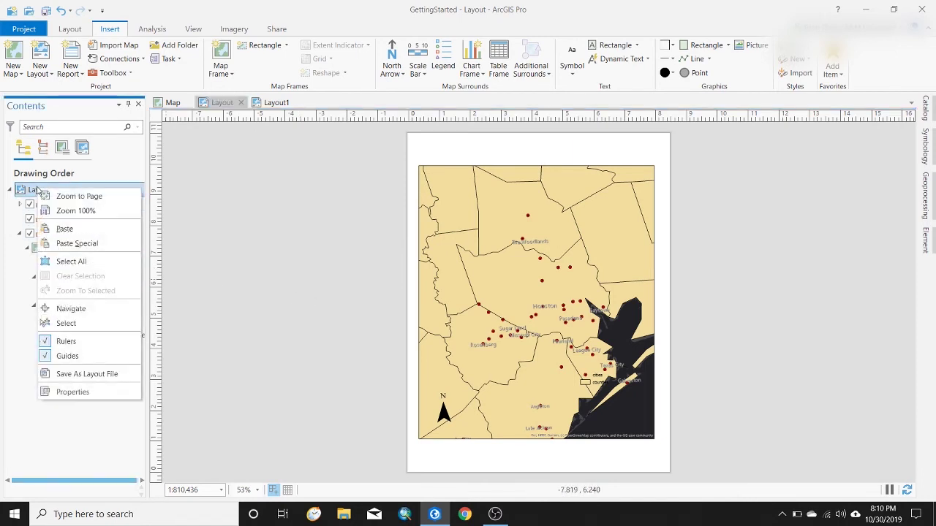
left_click(86, 374)
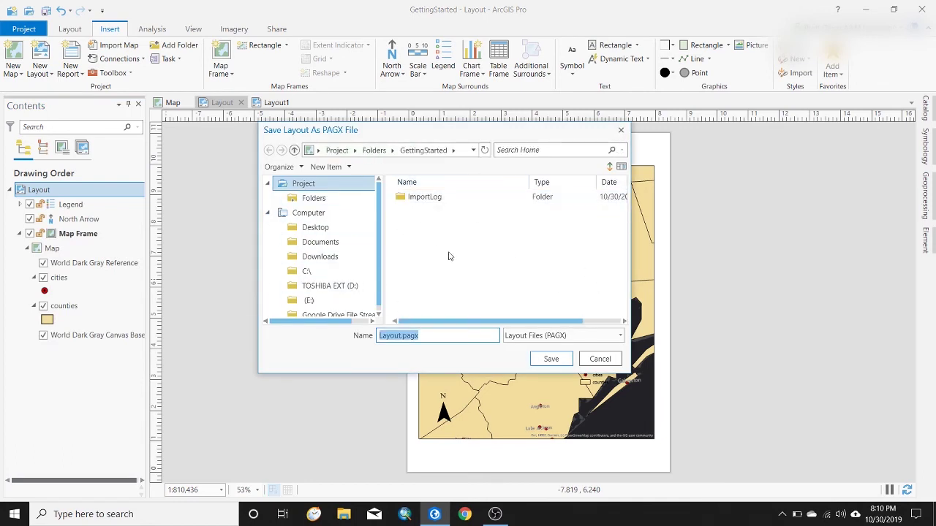
left_click(620, 130)
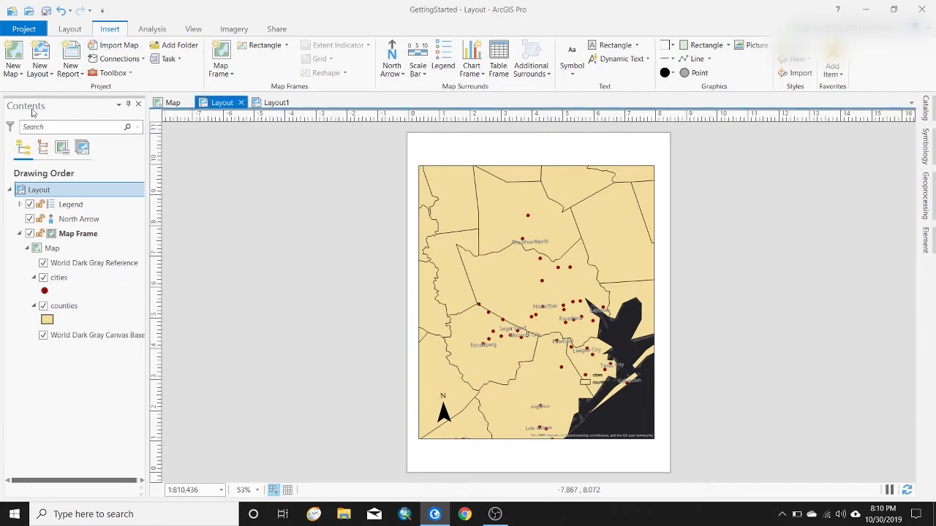
left_click(48, 74)
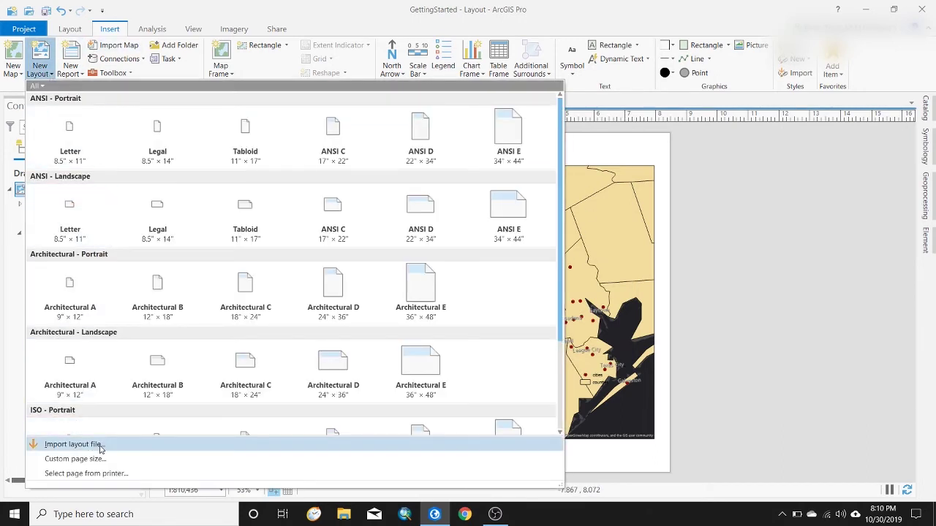
left_click(774, 285)
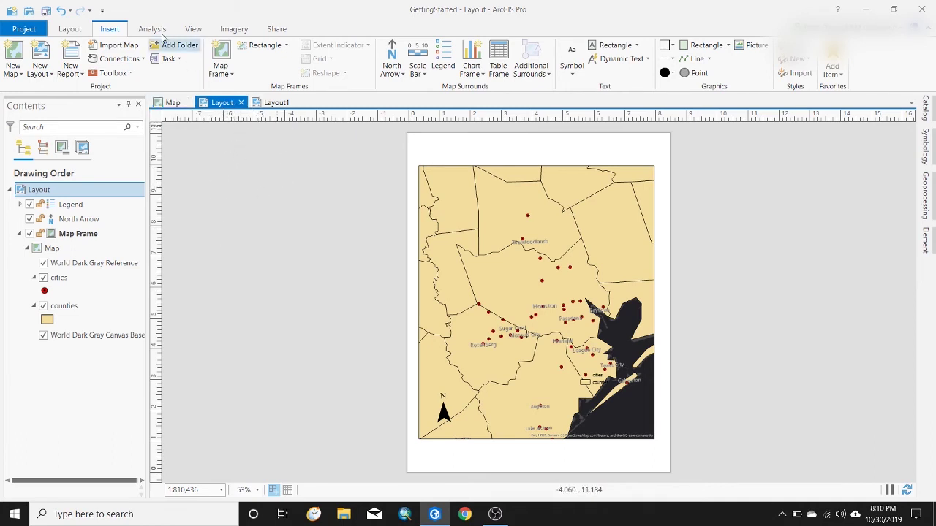
left_click(228, 71)
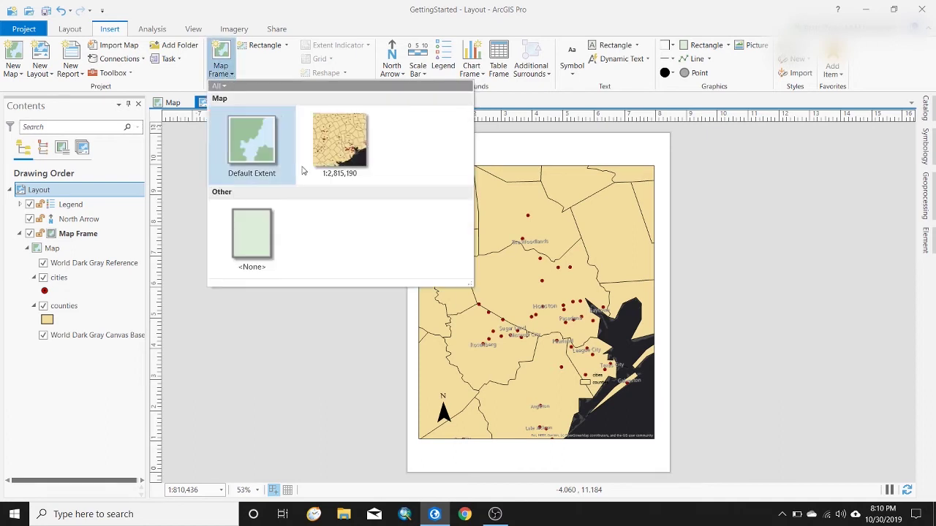
left_click(327, 393)
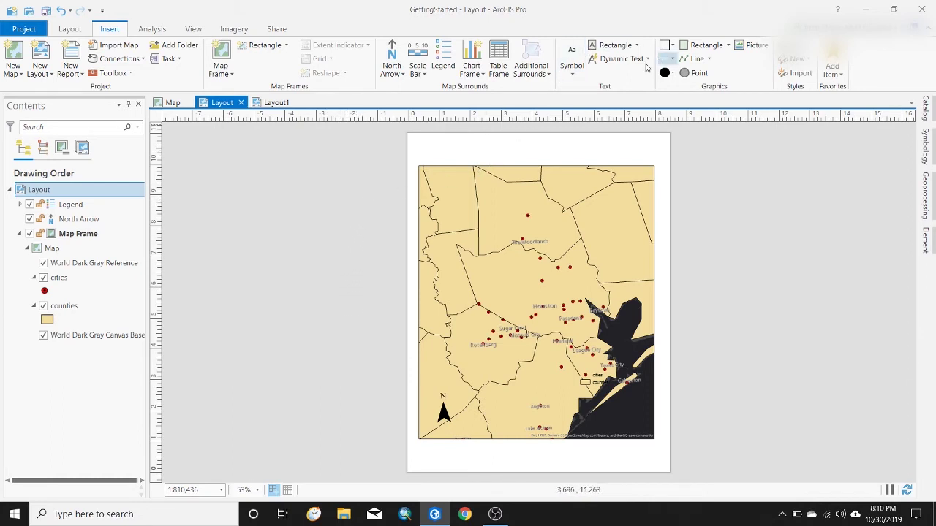
Place a miles scale bar just below the map frame, keeping its Scale Bar name
left_click(417, 65)
left_click(559, 454)
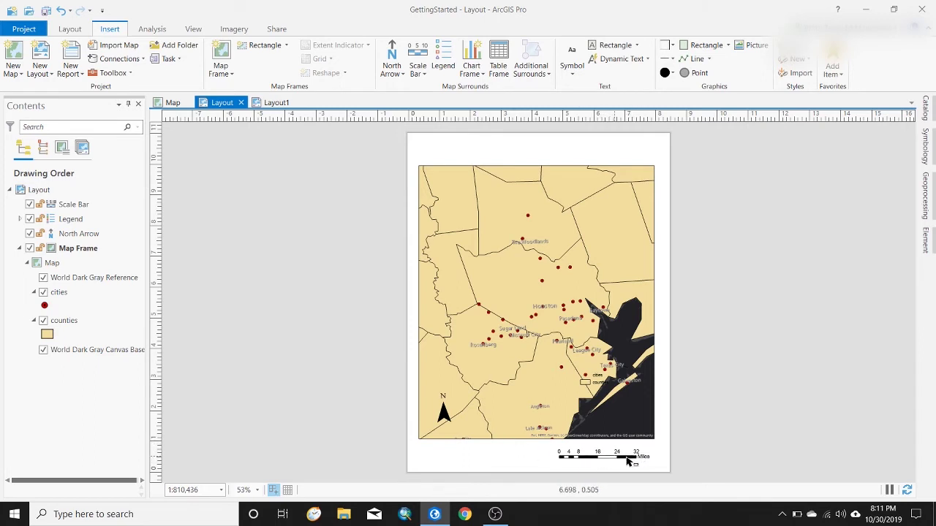
left_click(632, 460)
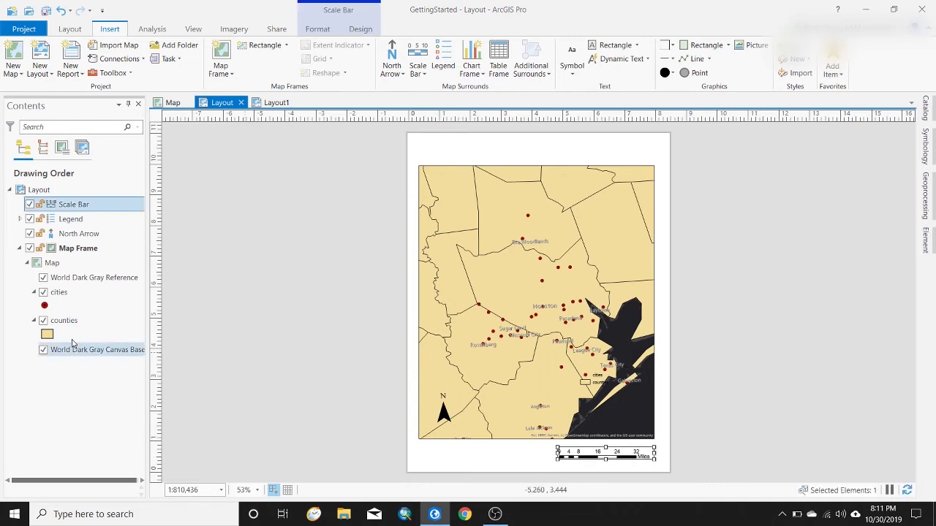
right_click(83, 210)
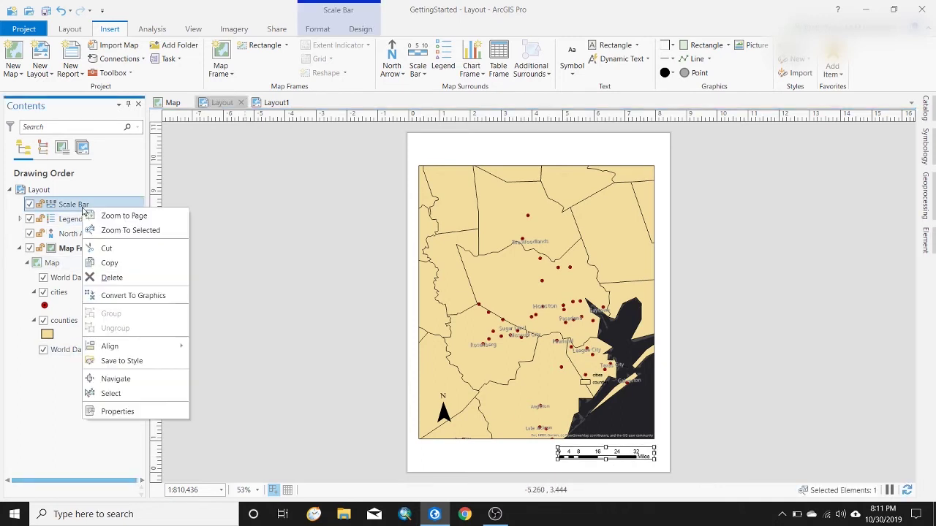
left_click(68, 205)
left_click(68, 206)
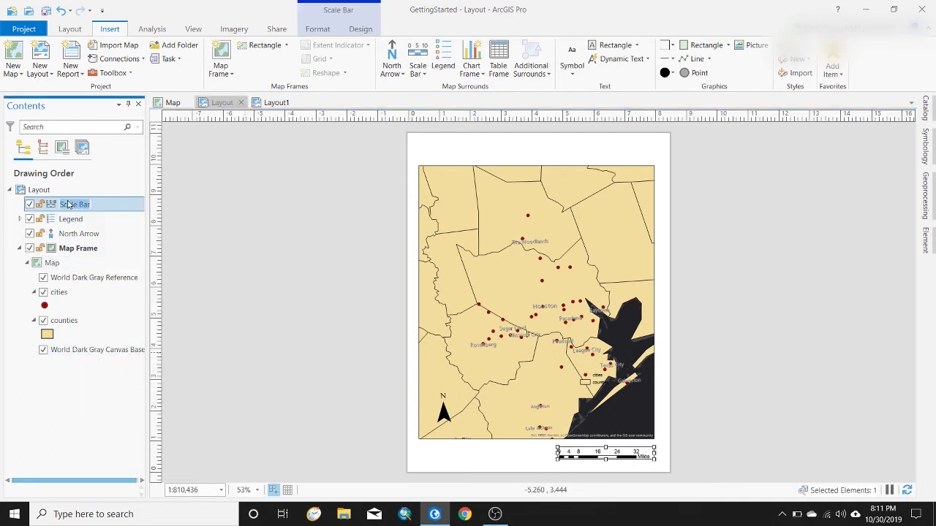
key("Return")
Review the scale bar's Format pane options, then close the pane
double_click(103, 208)
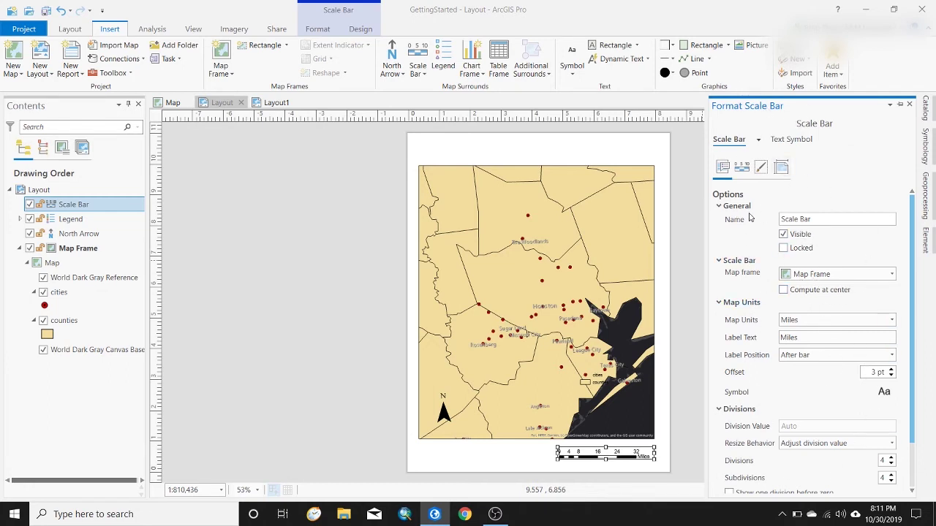
scroll(755, 221, "down", 1)
scroll(760, 203, "up", 1)
left_click(909, 105)
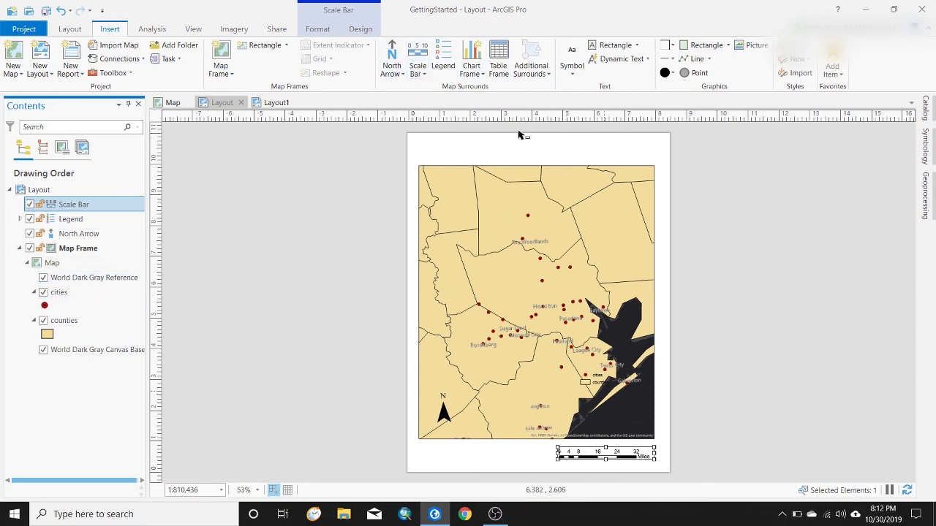
left_click(443, 59)
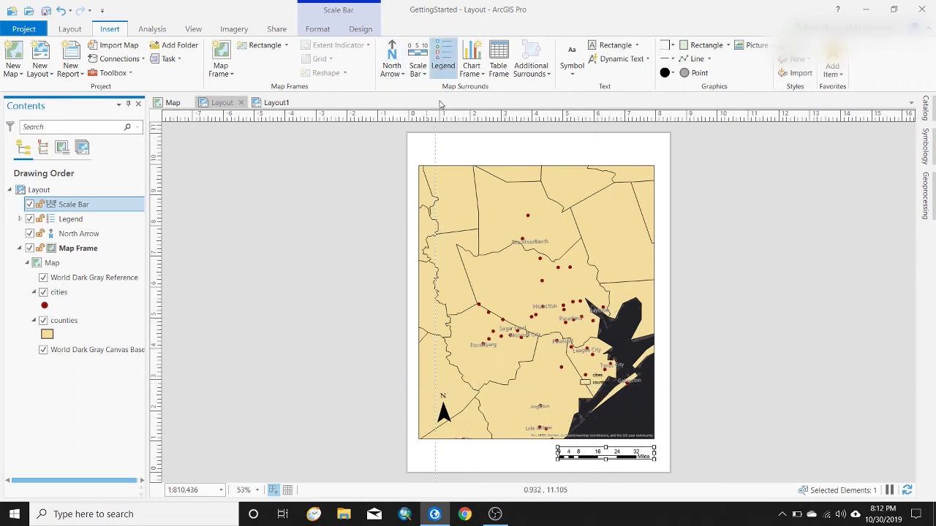
left_click(392, 68)
left_click(390, 67)
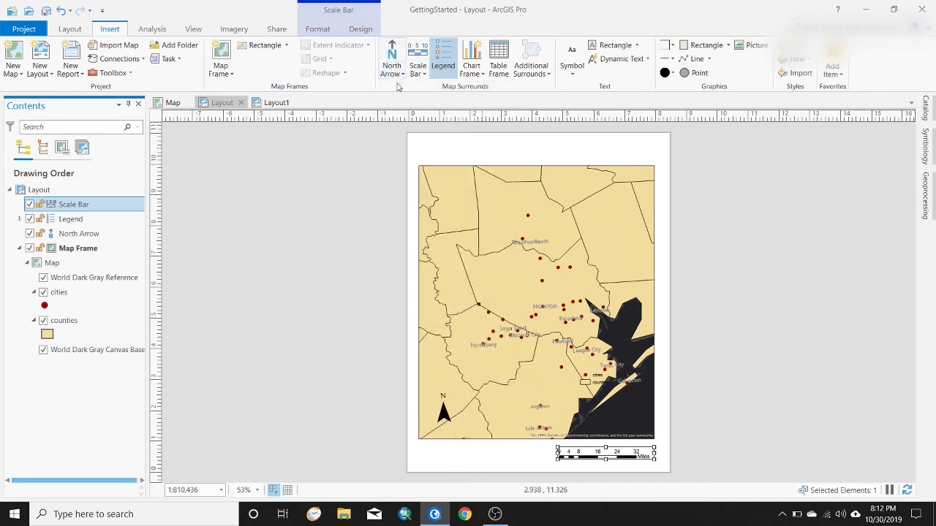
Draw a text rectangle across the top of the page and type the map title
left_click(615, 46)
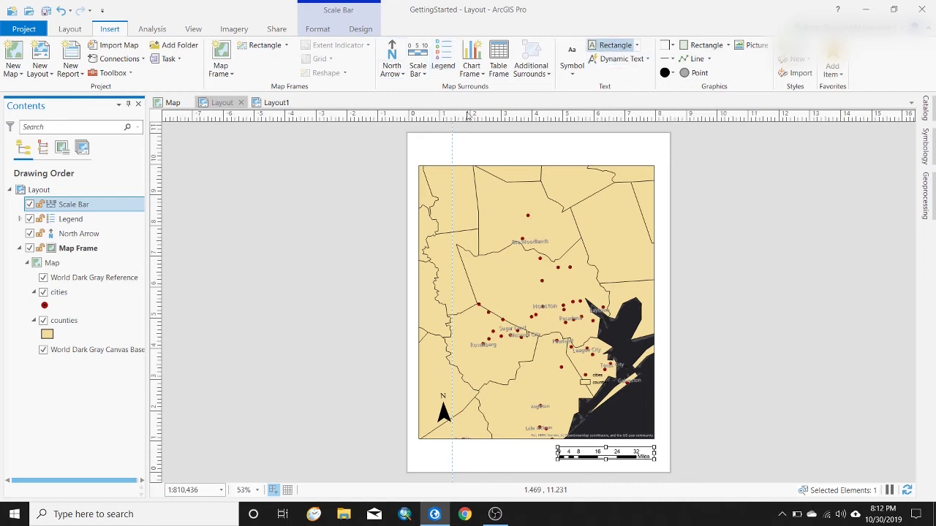
left_click_drag(419, 140, 644, 166)
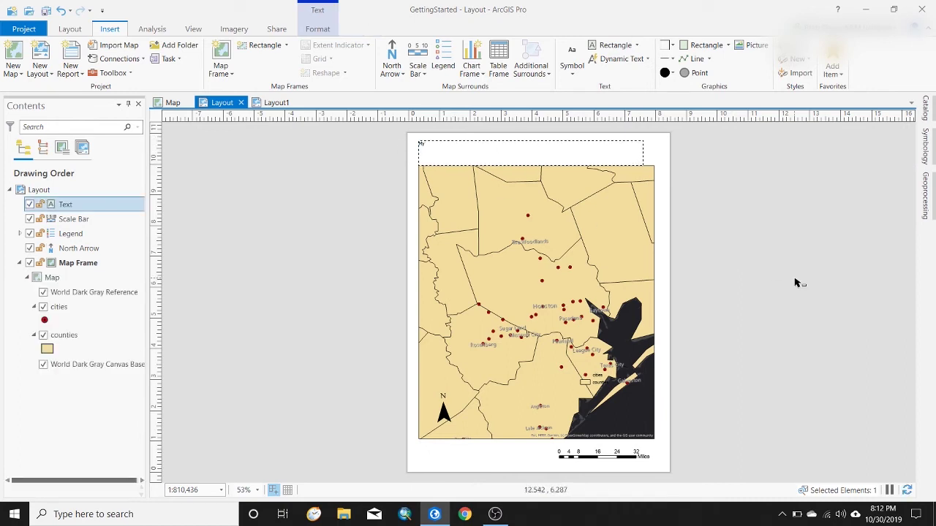
type("My Ga")
type("tting Started Map")
Set the title's font size to 24 pt in the Format Text pane
double_click(111, 209)
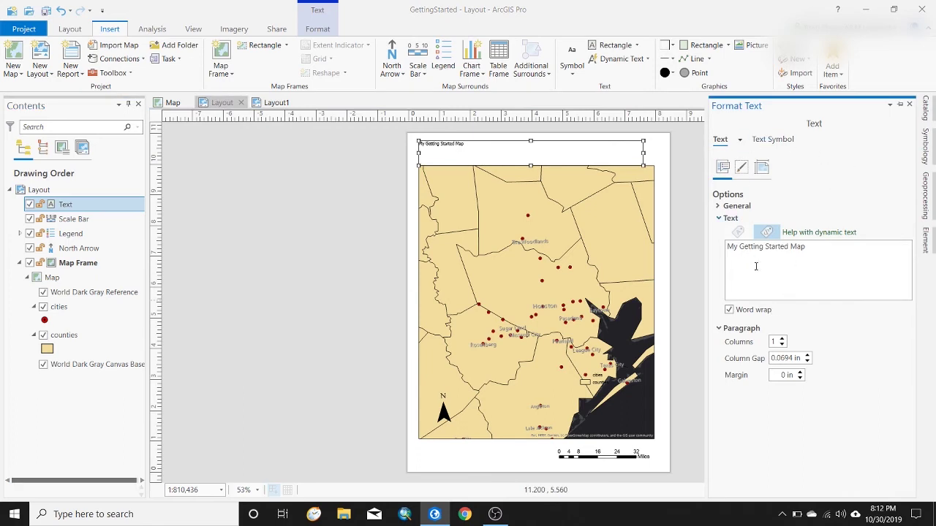
left_click(772, 139)
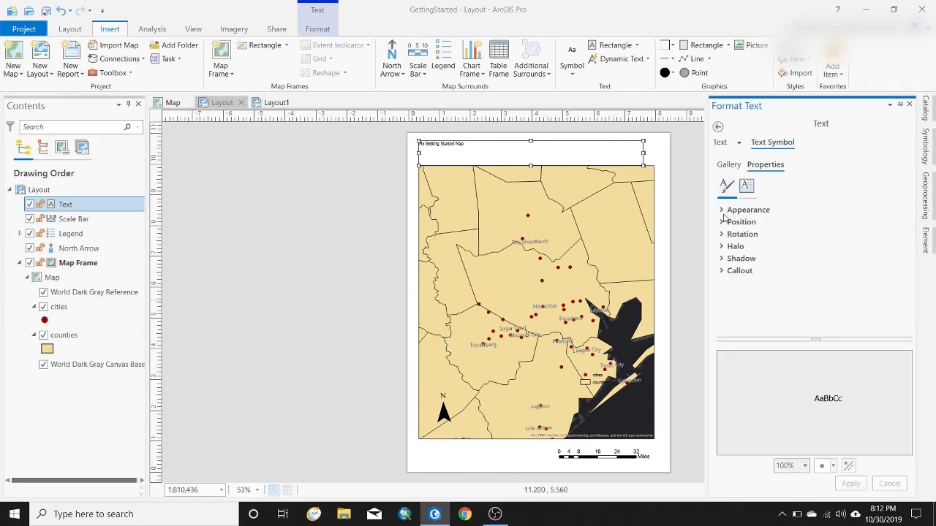
left_click(722, 210)
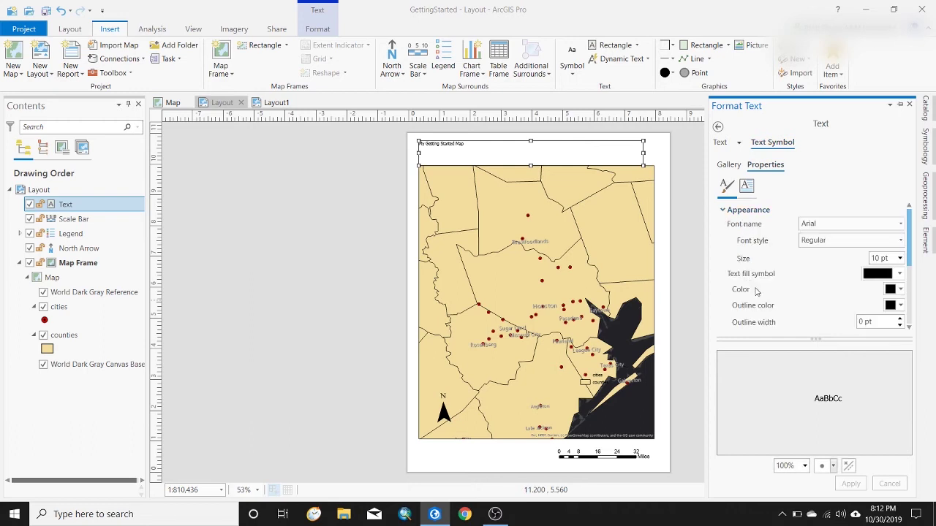
left_click(899, 258)
left_click(884, 385)
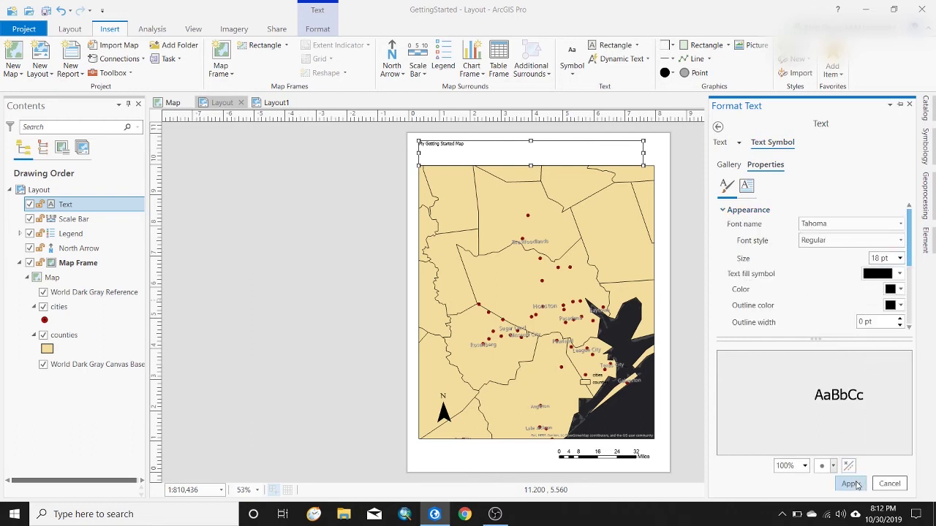
left_click(850, 483)
left_click(899, 258)
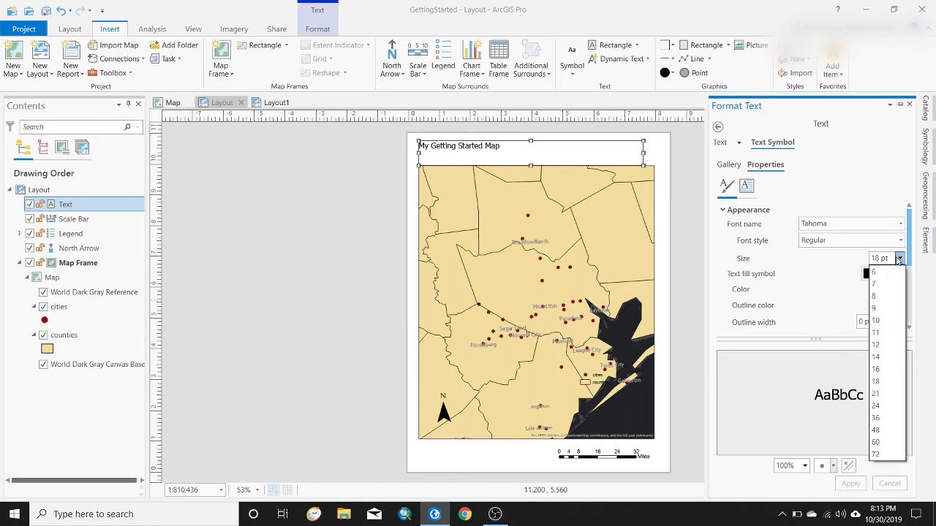
left_click(886, 406)
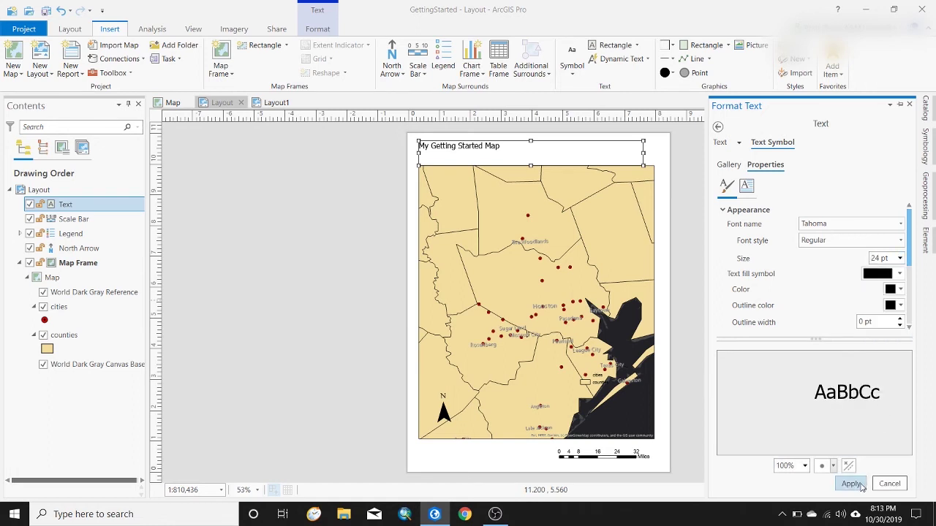
left_click(850, 483)
Make the title Bold and shrink its text box slightly
left_click(864, 240)
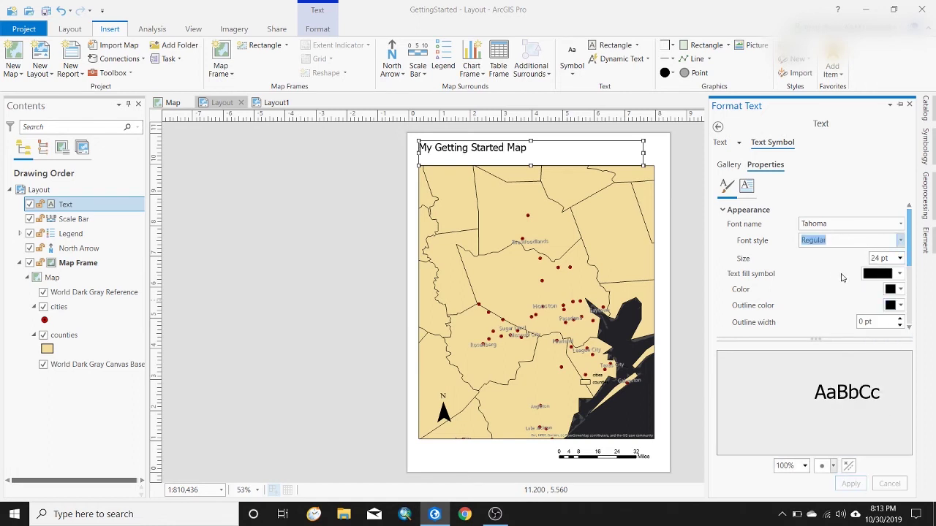
left_click(900, 240)
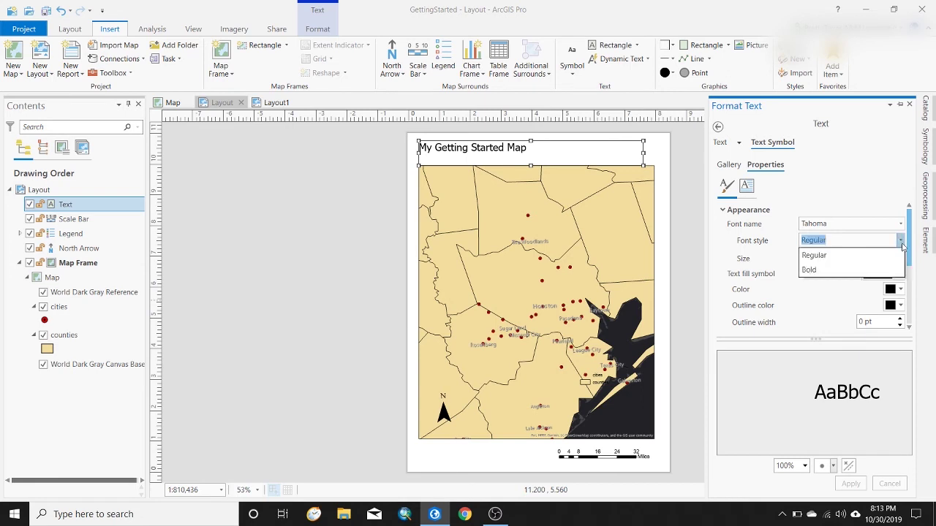
left_click(846, 271)
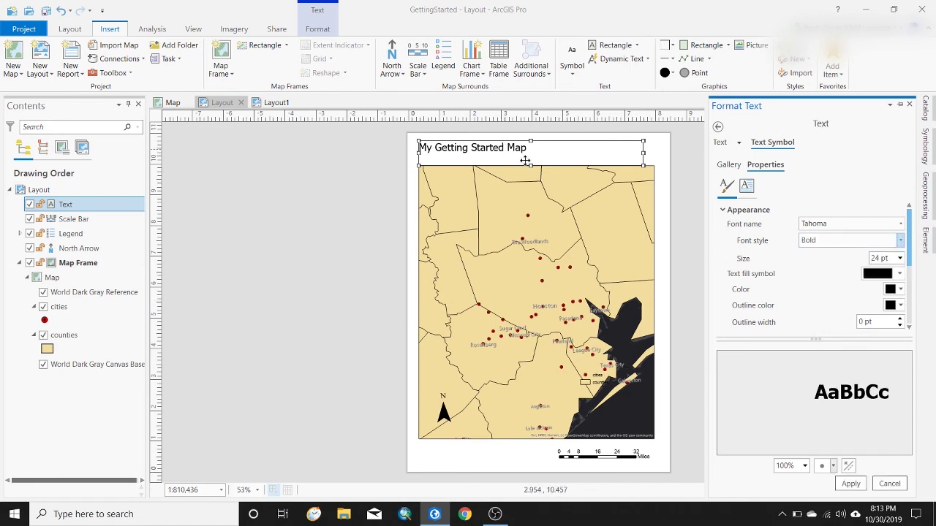
left_click(850, 484)
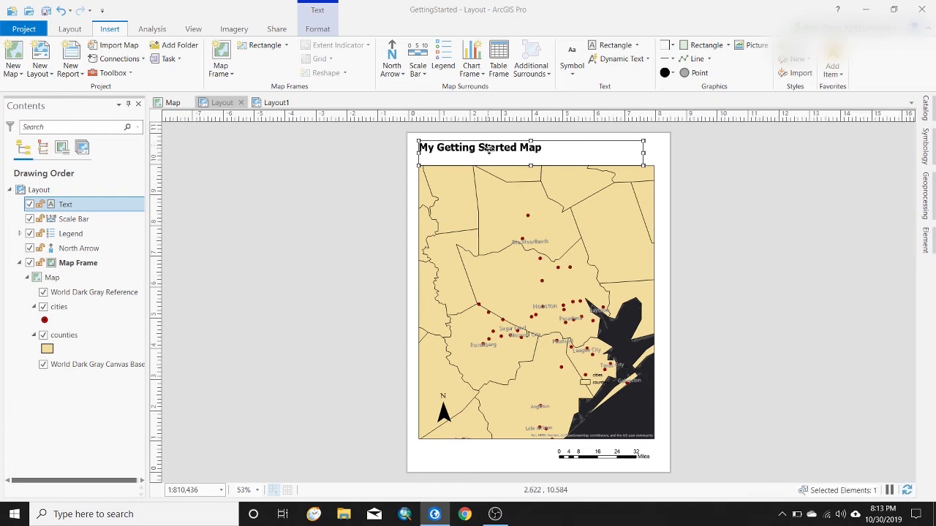
left_click_drag(530, 165, 520, 149)
left_click(412, 241)
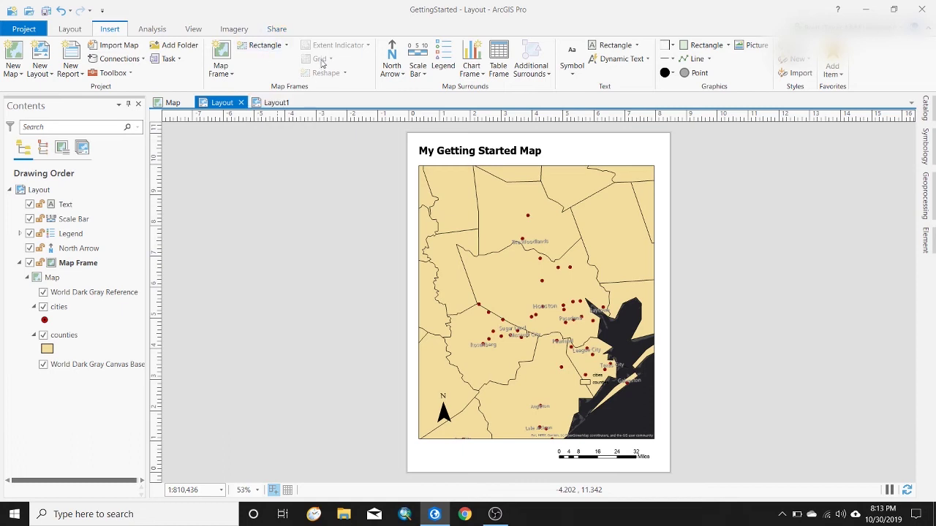
Show the Share ribbon commands for exporting the finished Houston layout
left_click(278, 29)
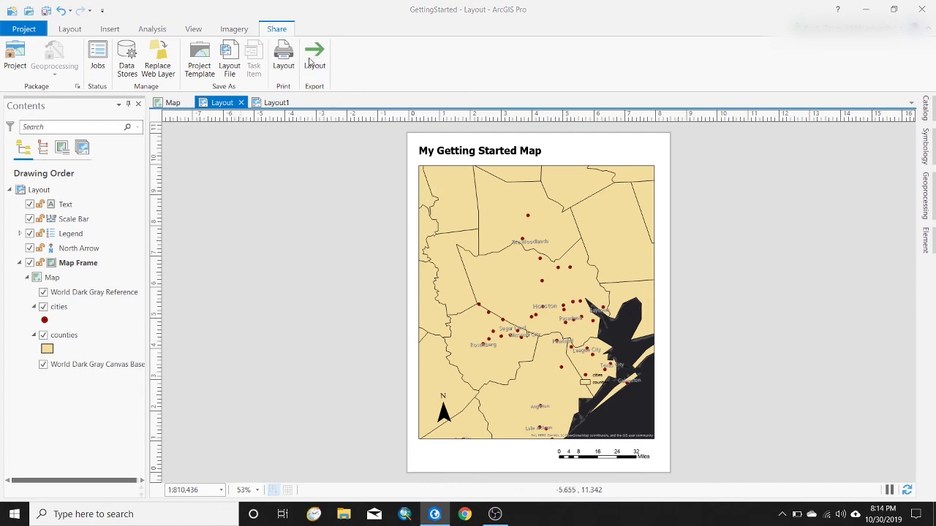
left_click(313, 58)
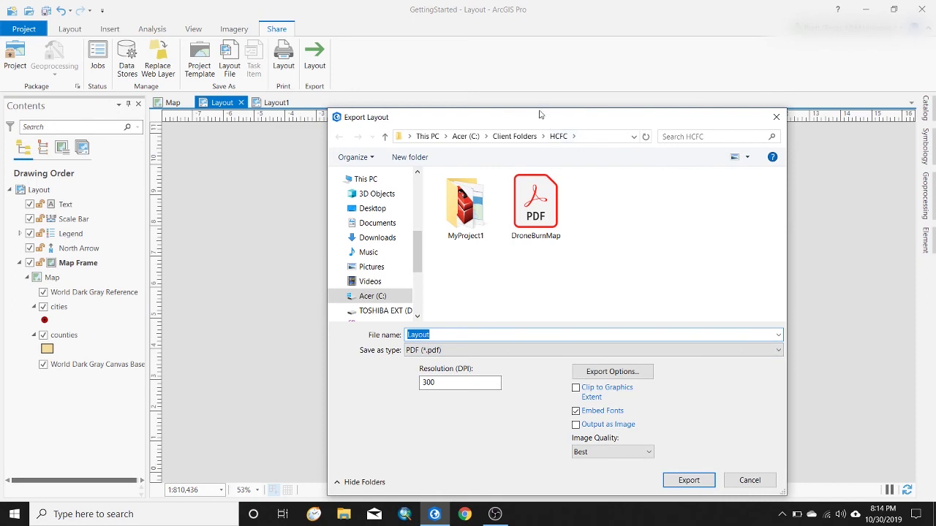
left_click_drag(539, 114, 538, 30)
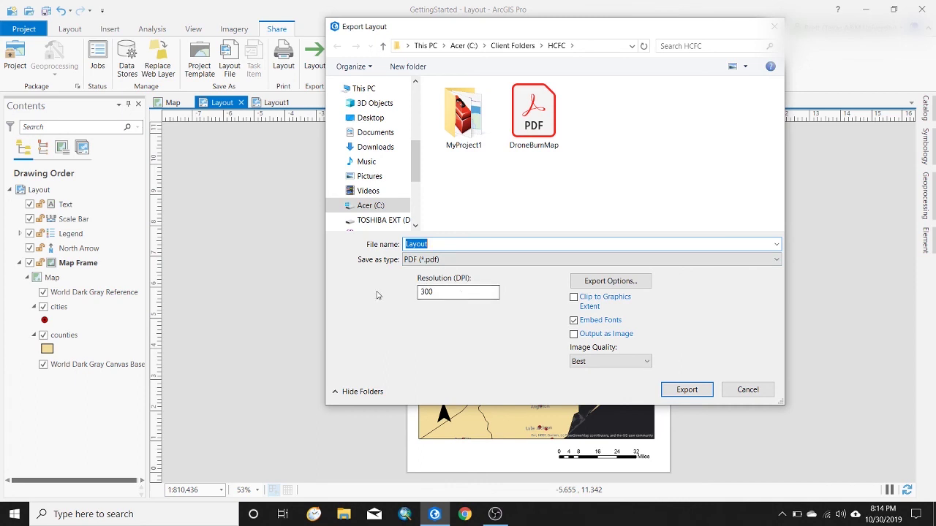
left_click(420, 261)
left_click(420, 263)
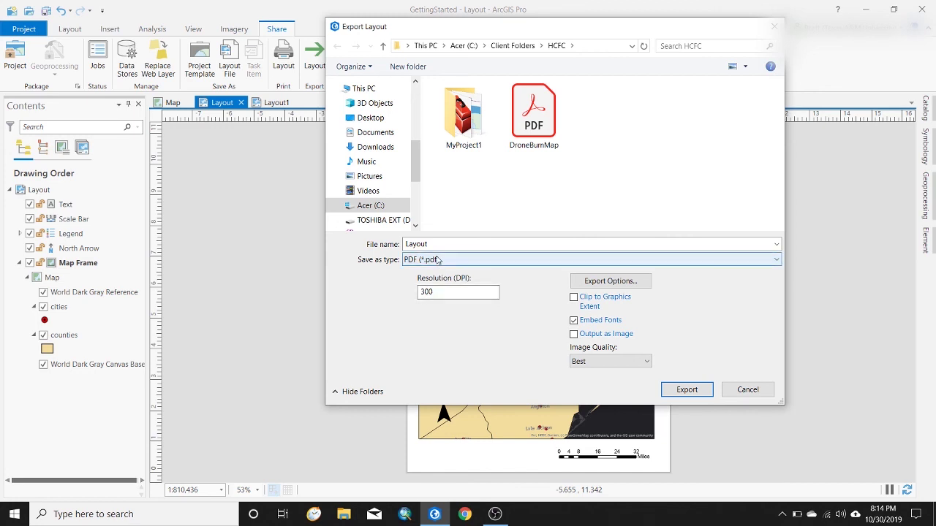
key("shift+Tab")
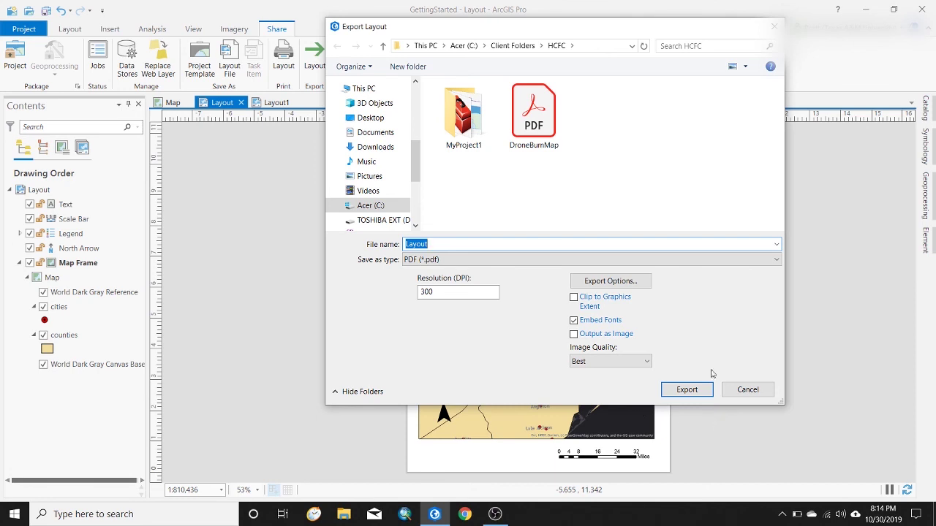
left_click(773, 26)
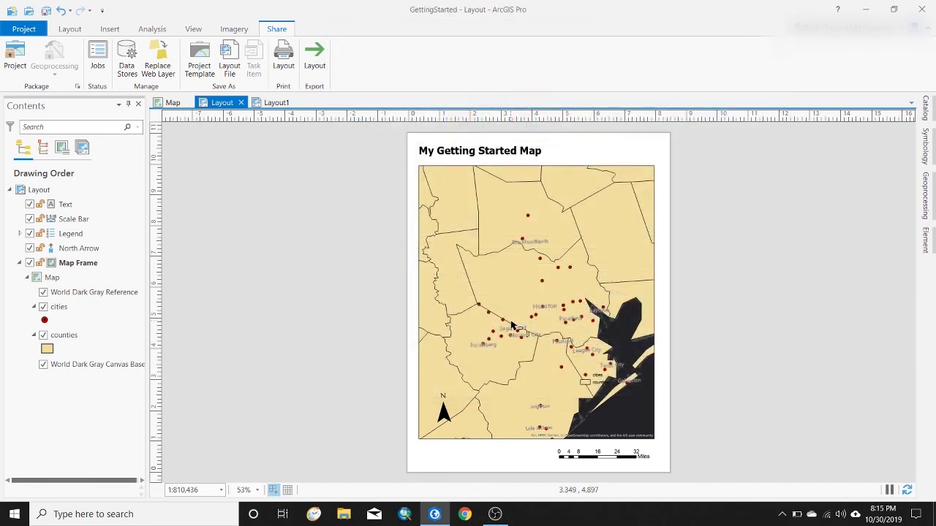